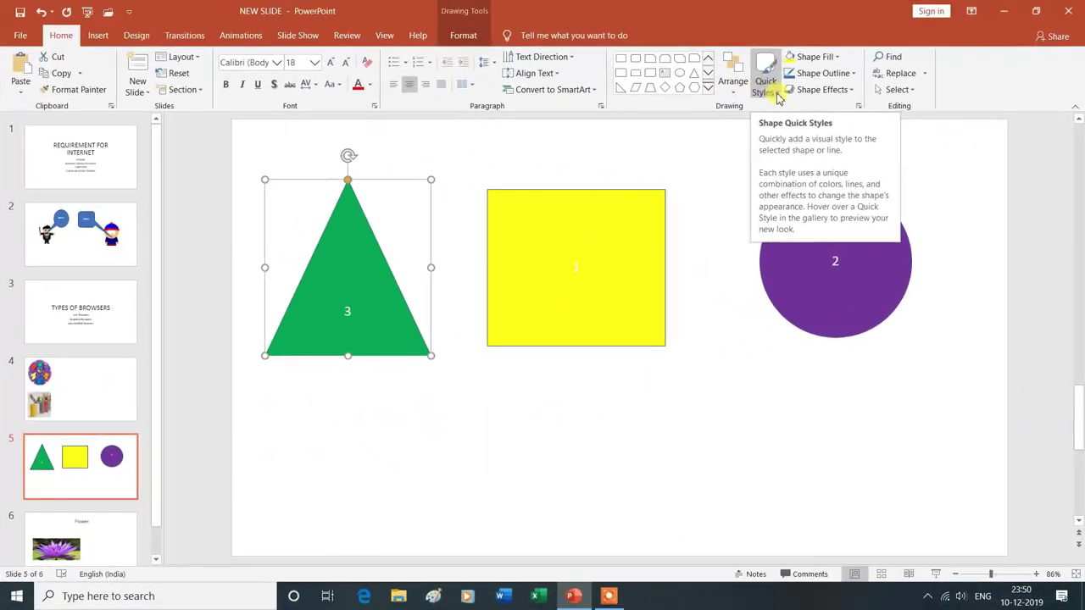
Apply the Moderate Effect - Orange, Accent 2 quick style to the triangle, then delete it.
{"action": "left_click", "coordinate": [778, 96]}
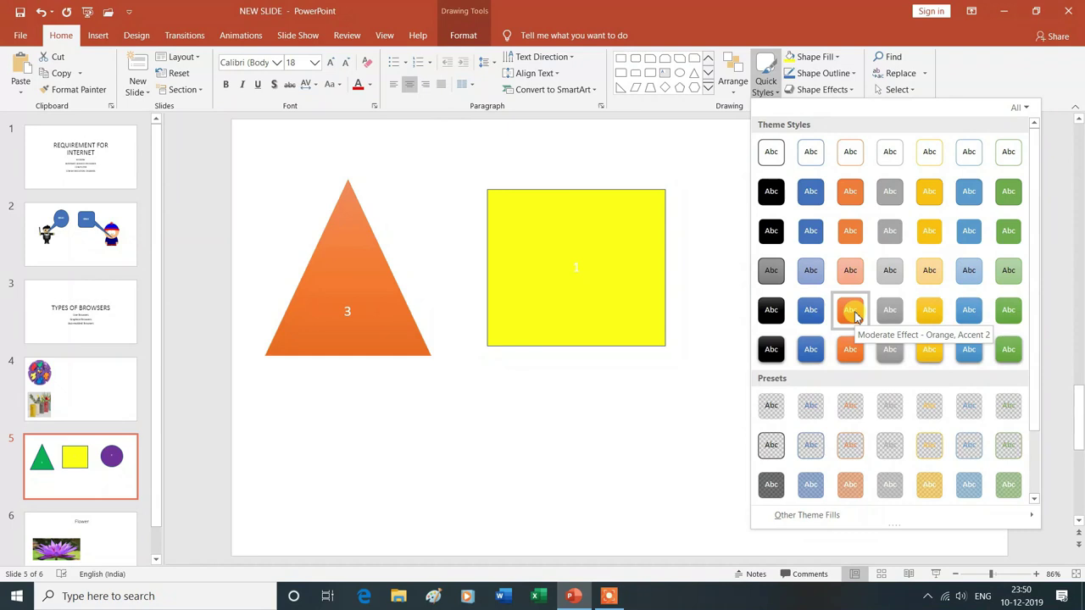
{"action": "left_click", "coordinate": [854, 315]}
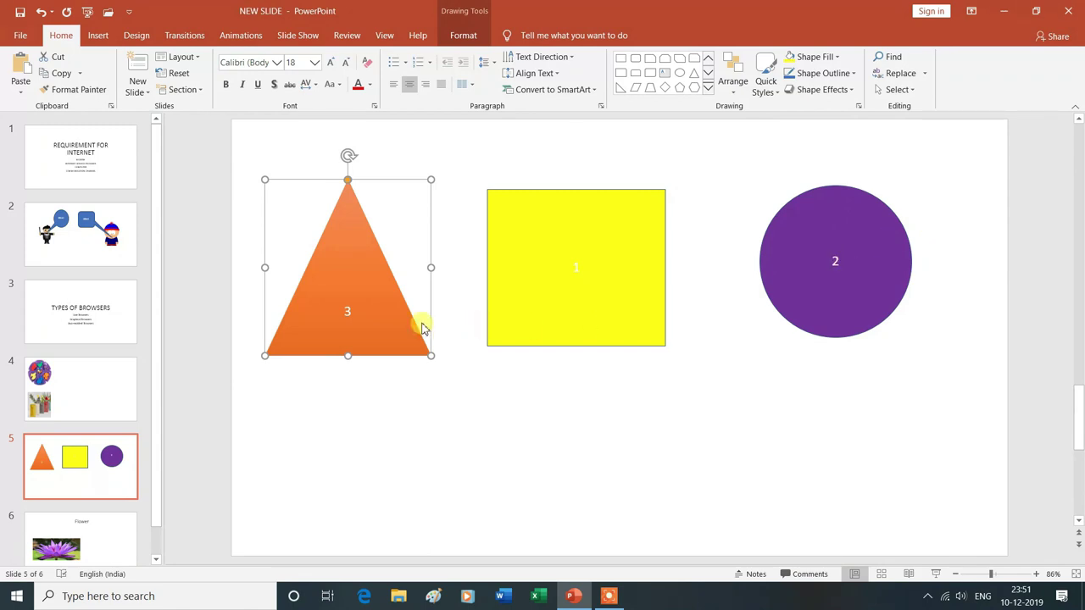
{"action": "key", "text": "Delete"}
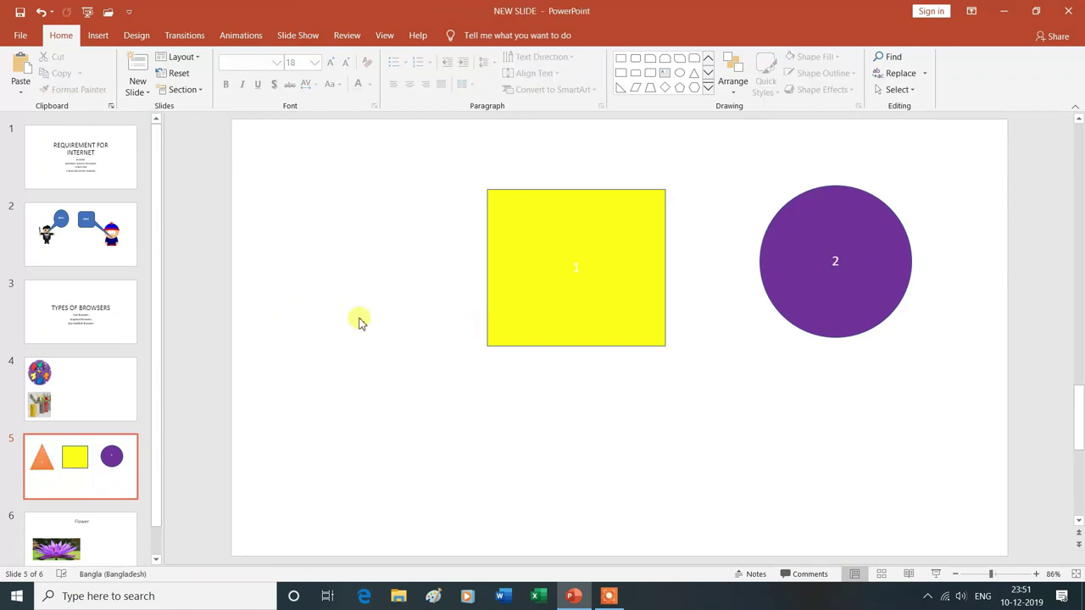
Delete the yellow square and the purple circle from slide 5.
{"action": "left_click", "coordinate": [563, 288]}
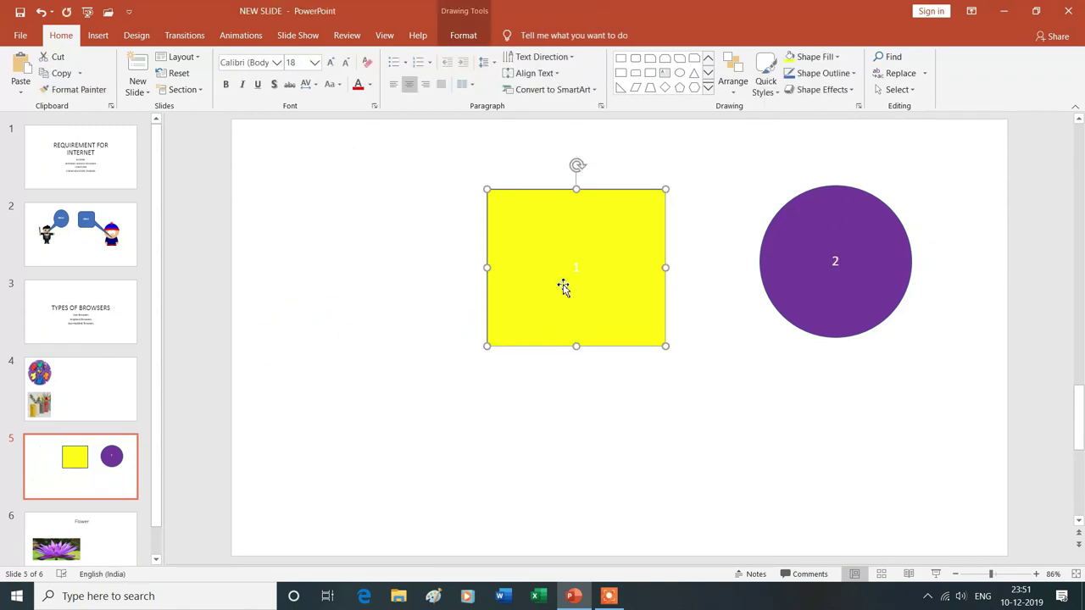
{"action": "key", "text": "Delete"}
{"action": "left_click", "coordinate": [776, 264]}
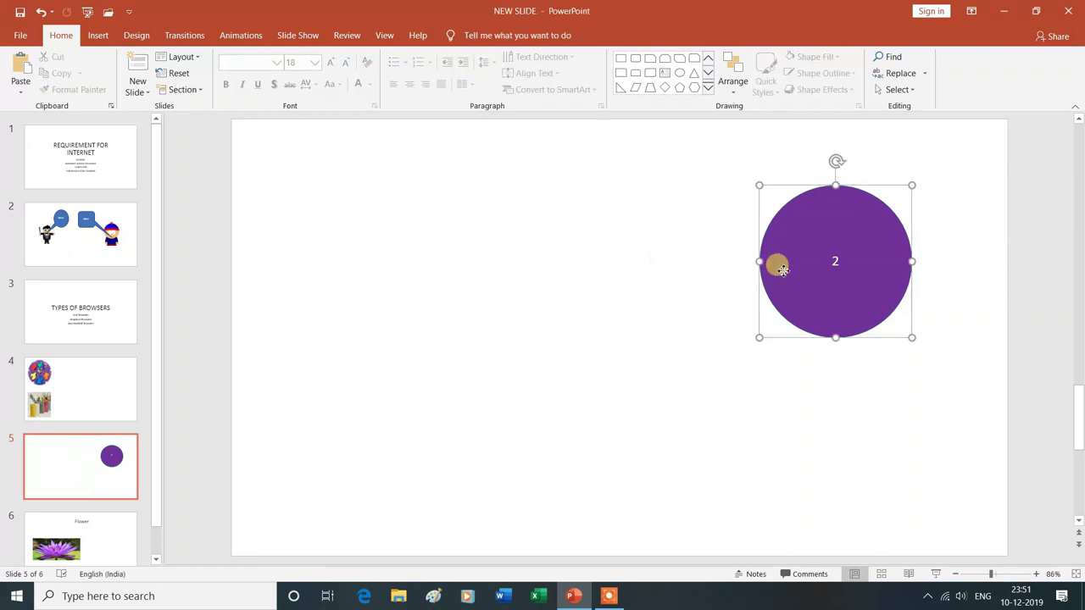
{"action": "key", "text": "Delete"}
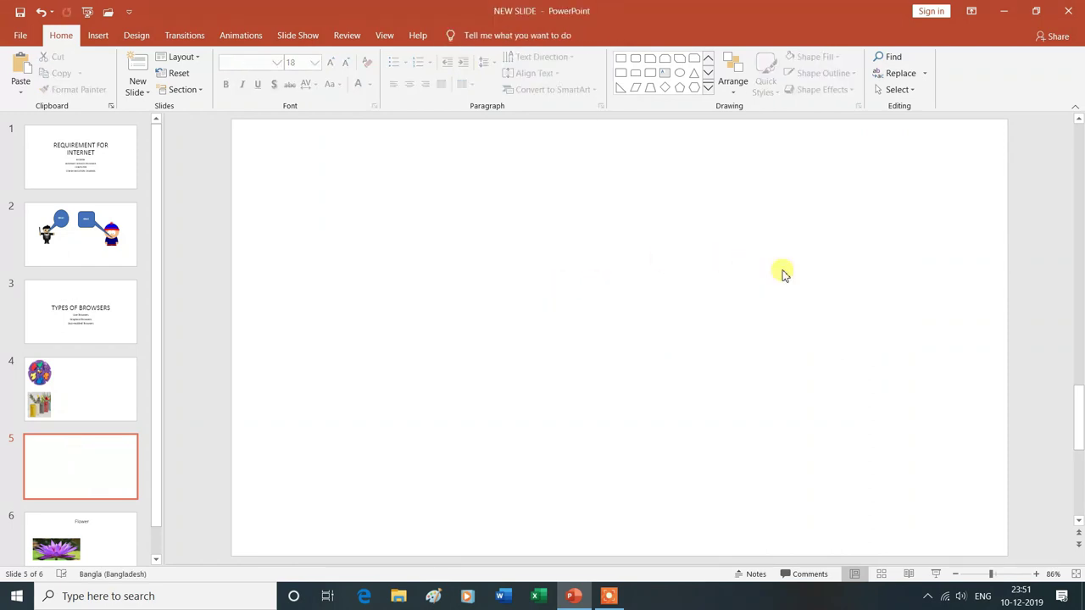
Draw a rectangle at upper left, a pentagon in the middle and a hexagon at right.
{"action": "left_click", "coordinate": [621, 58]}
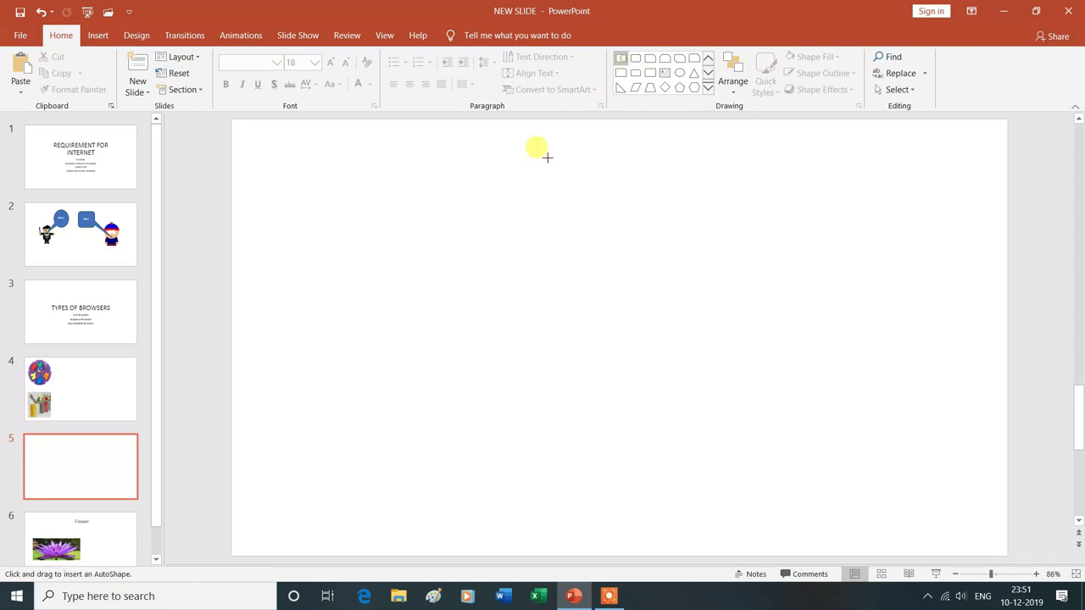
{"action": "left_click_drag", "start_coordinate": [369, 202], "coordinate": [498, 311]}
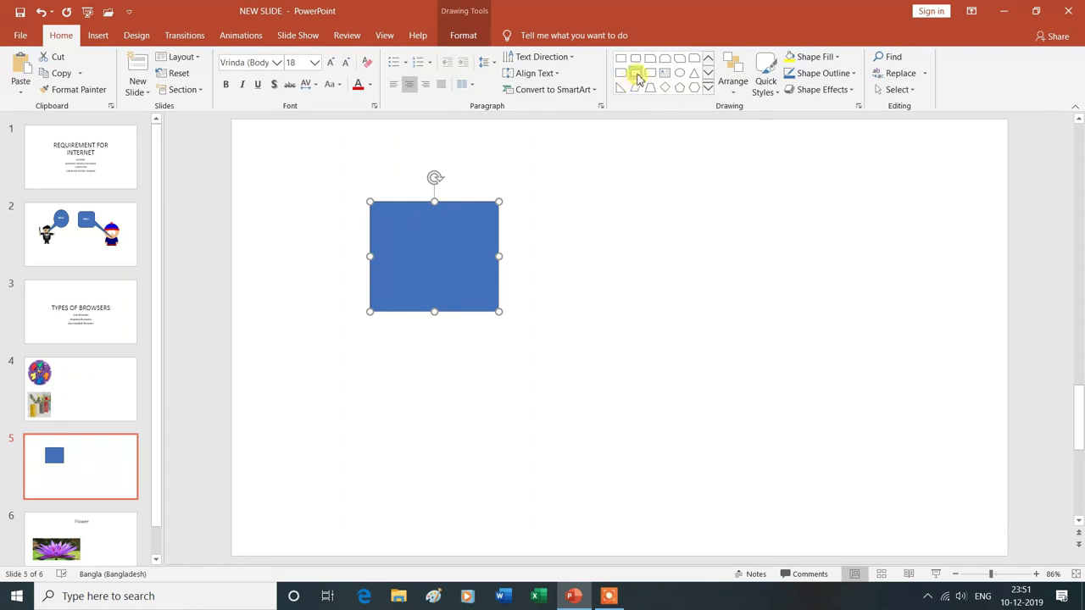
{"action": "left_click", "coordinate": [680, 88]}
{"action": "left_click_drag", "start_coordinate": [646, 191], "coordinate": [733, 369]}
{"action": "left_click", "coordinate": [694, 88]}
{"action": "left_click_drag", "start_coordinate": [806, 226], "coordinate": [946, 384]}
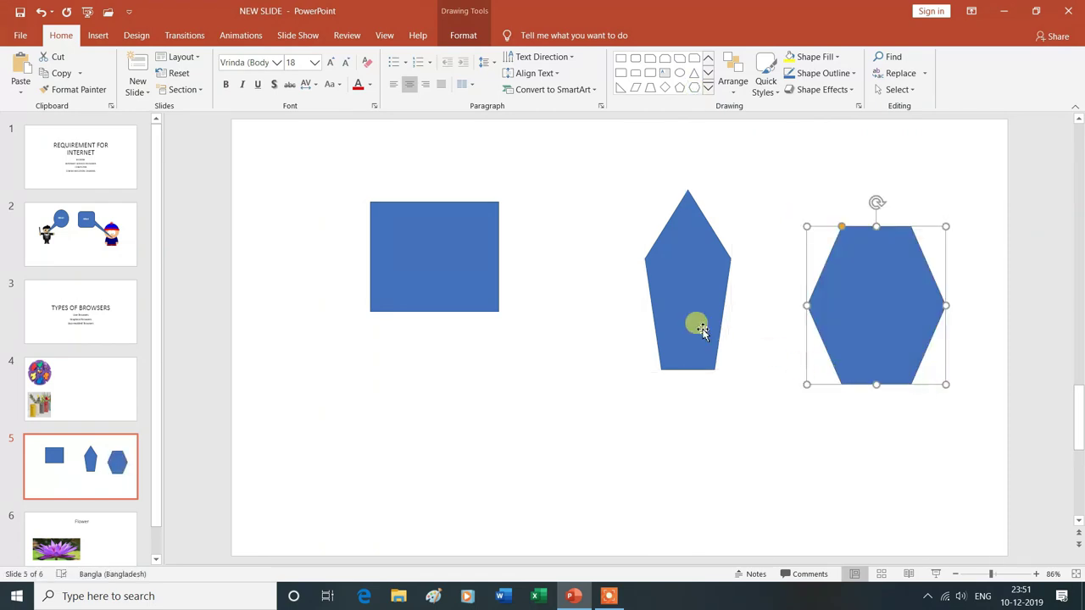
Widen the pentagon and shift it slightly to the left.
{"action": "left_click", "coordinate": [701, 292]}
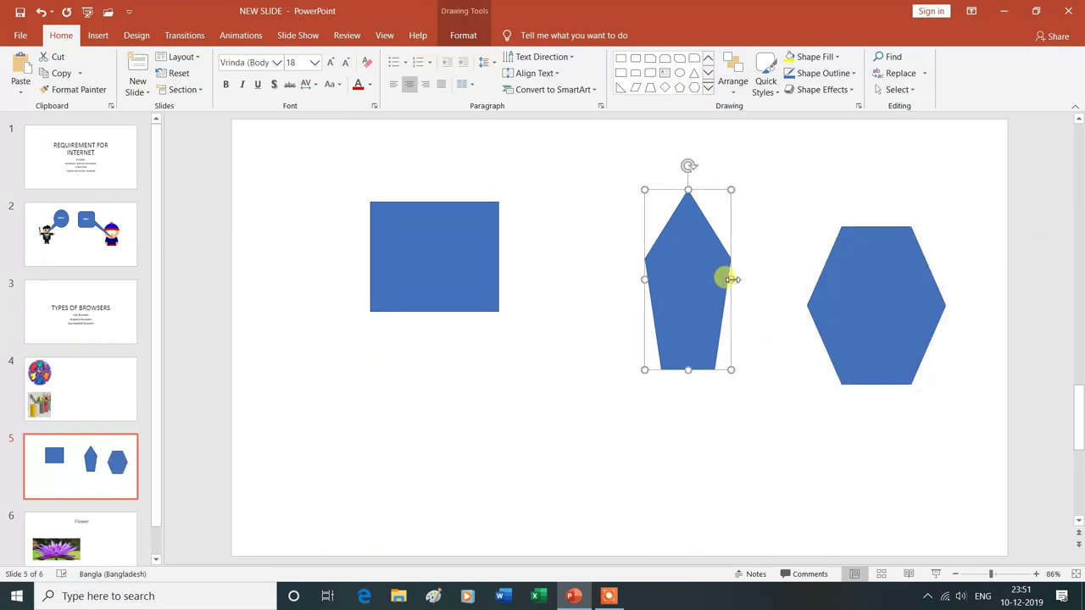
{"action": "left_click_drag", "start_coordinate": [733, 279], "coordinate": [776, 280]}
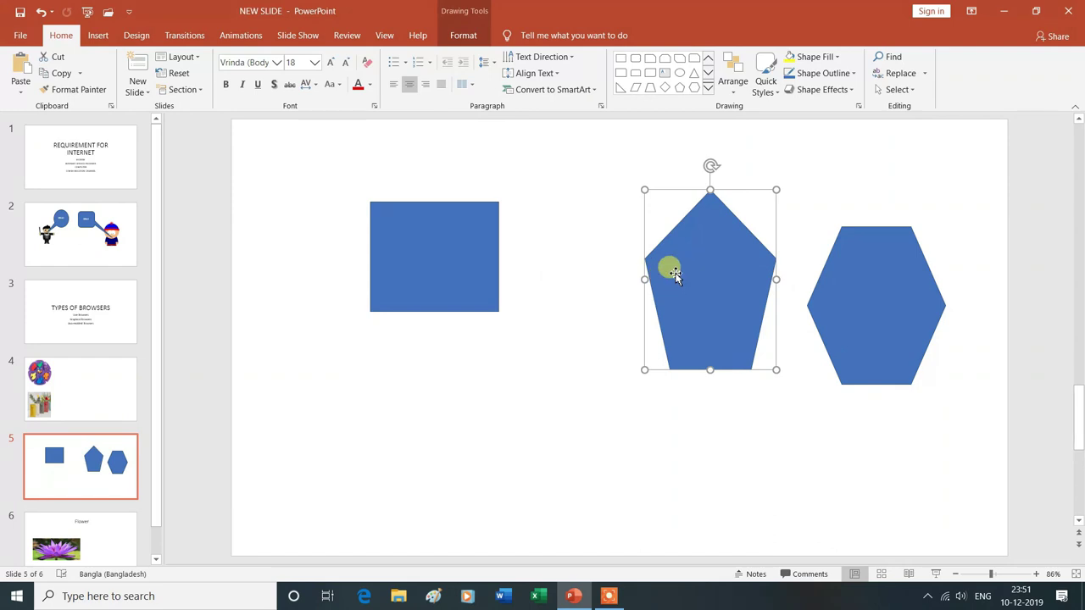
{"action": "left_click_drag", "start_coordinate": [667, 277], "coordinate": [611, 274]}
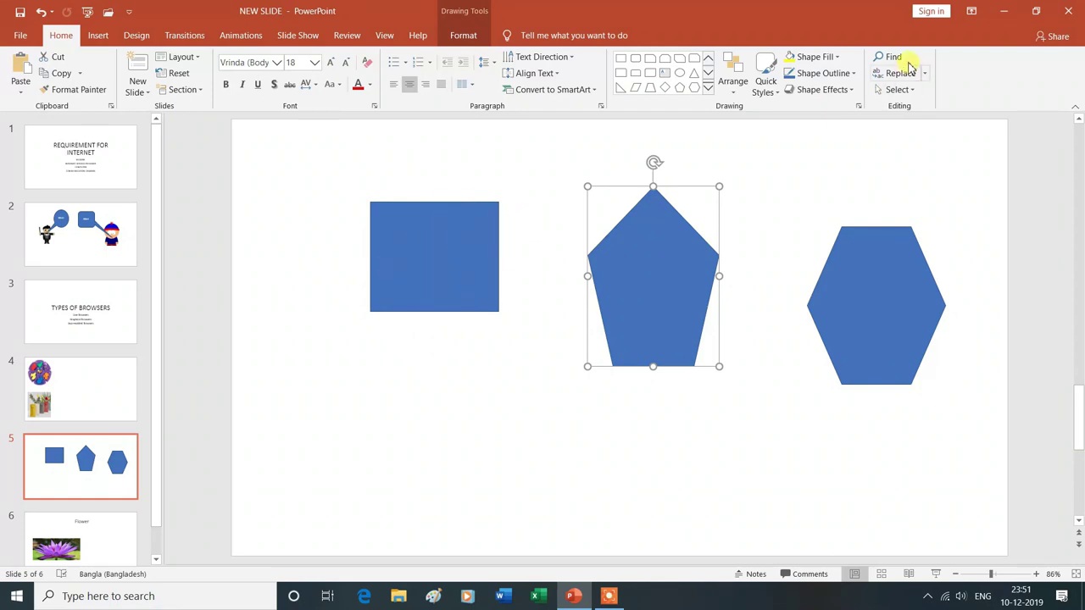
{"action": "left_click", "coordinate": [837, 58]}
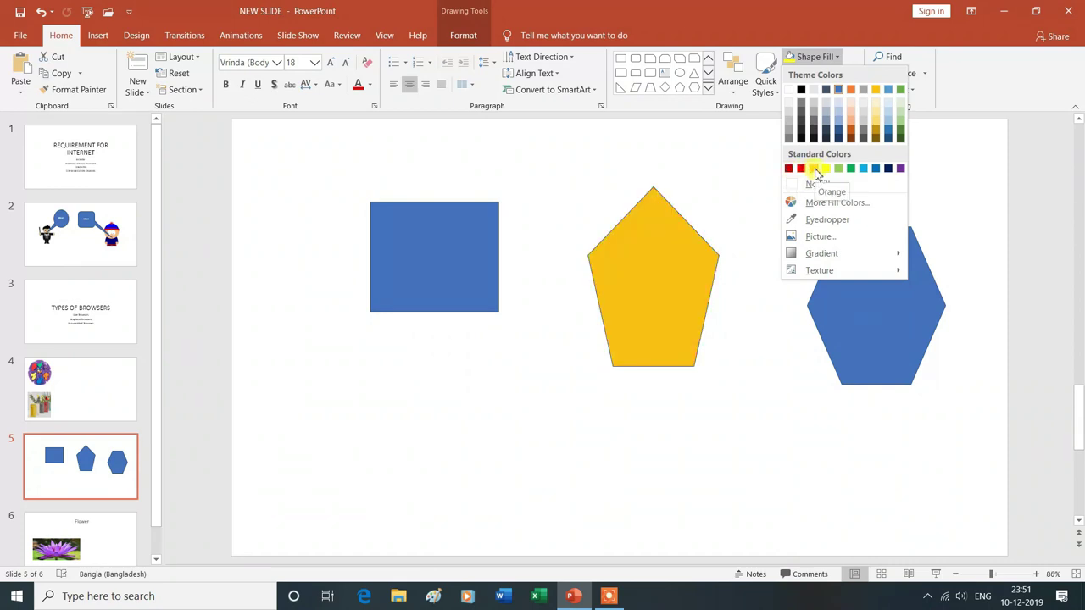
Use Shape Fill standard colours to make the pentagon yellow-orange, the rectangle purple and the hexagon red.
{"action": "left_click", "coordinate": [816, 173]}
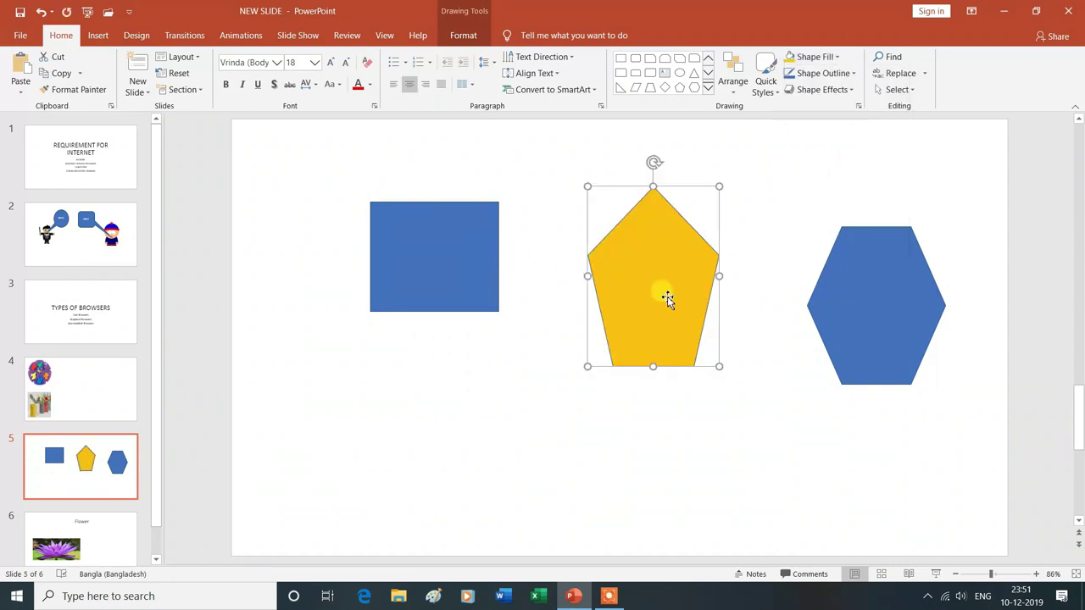
{"action": "left_click", "coordinate": [438, 241]}
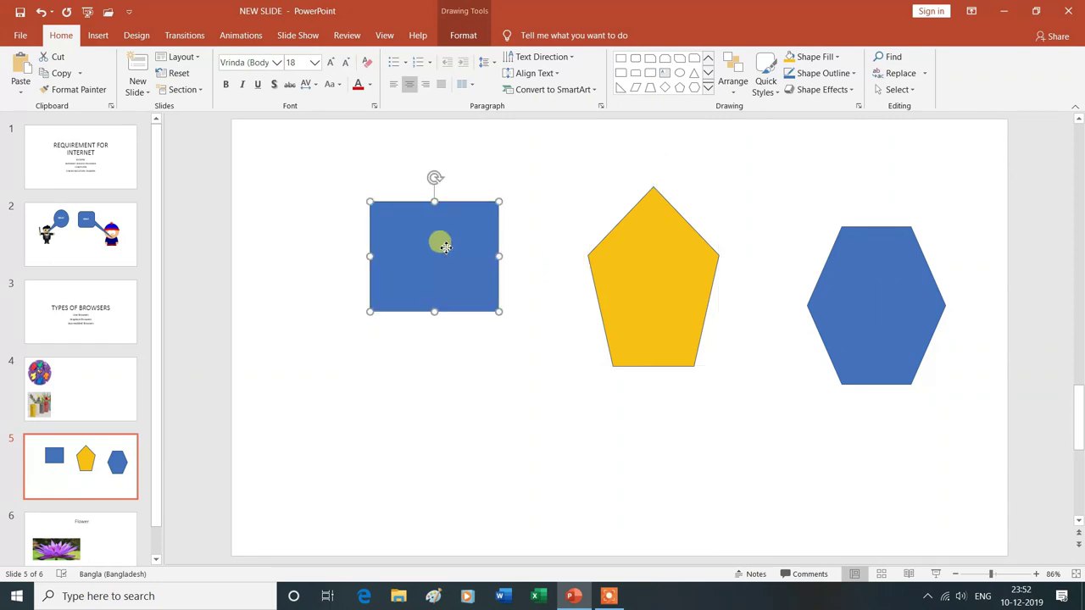
{"action": "left_click", "coordinate": [835, 57]}
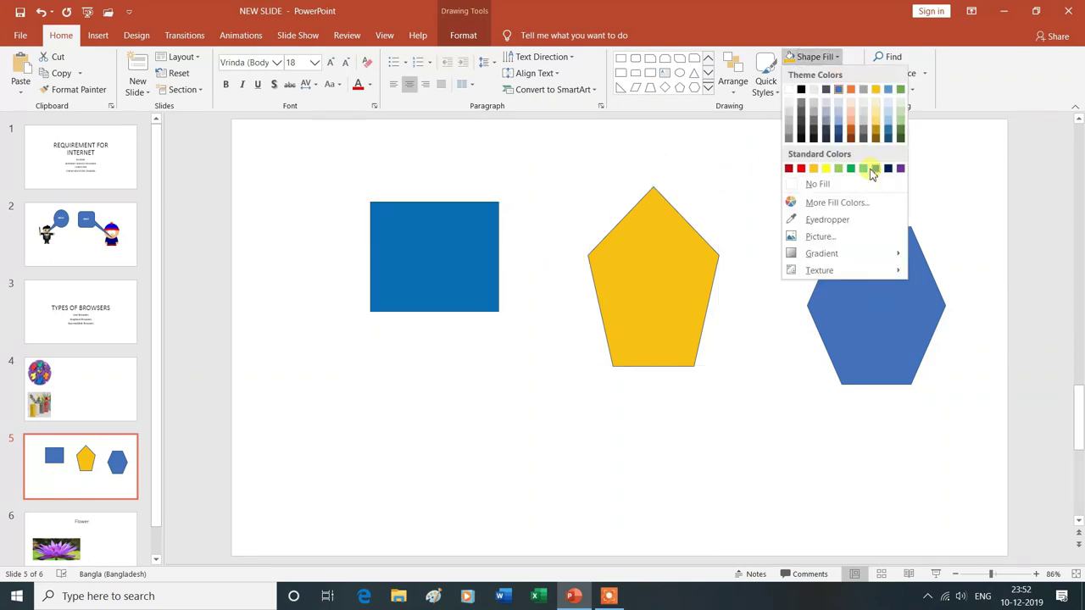
{"action": "left_click", "coordinate": [901, 168]}
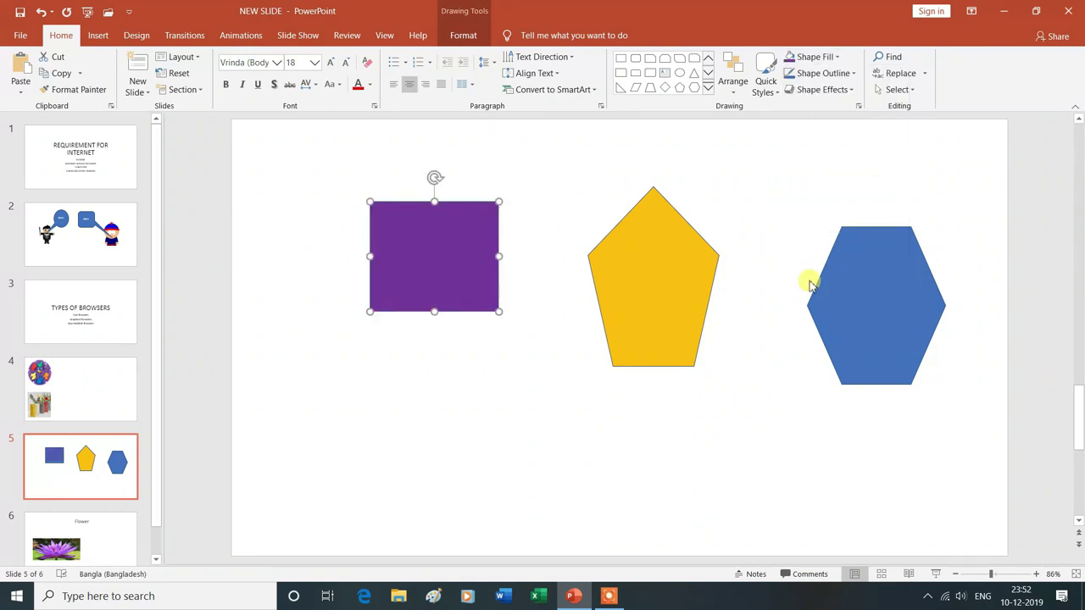
{"action": "left_click", "coordinate": [878, 291]}
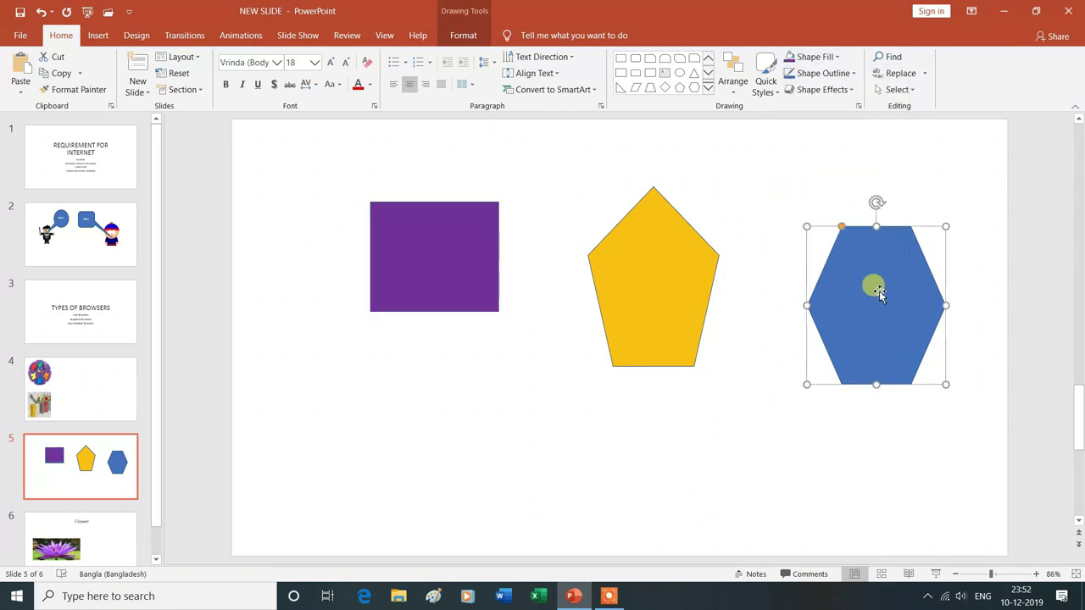
{"action": "left_click", "coordinate": [835, 58]}
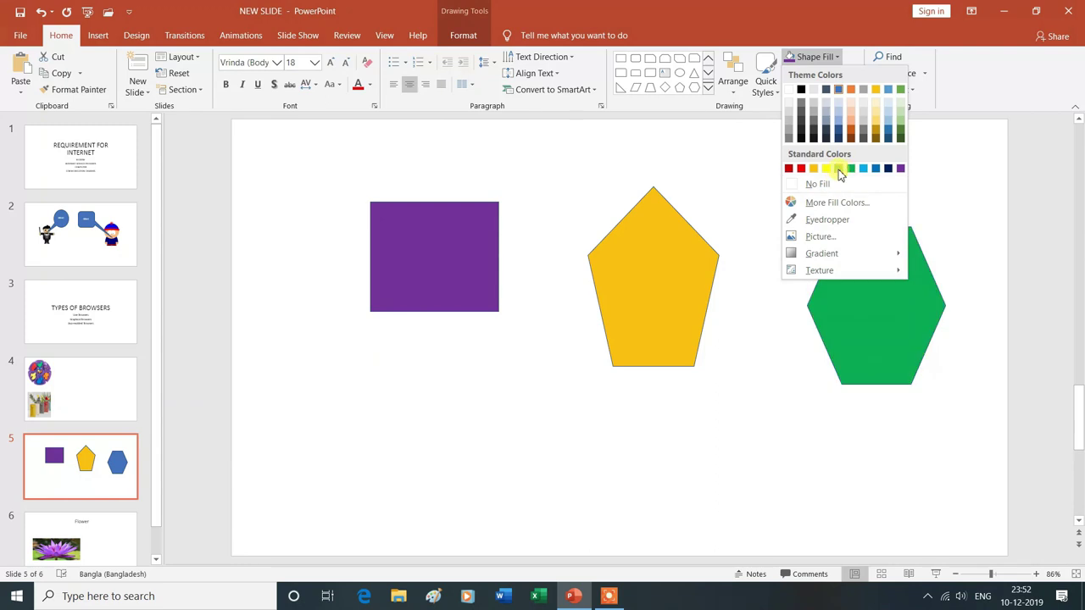
{"action": "left_click", "coordinate": [789, 169]}
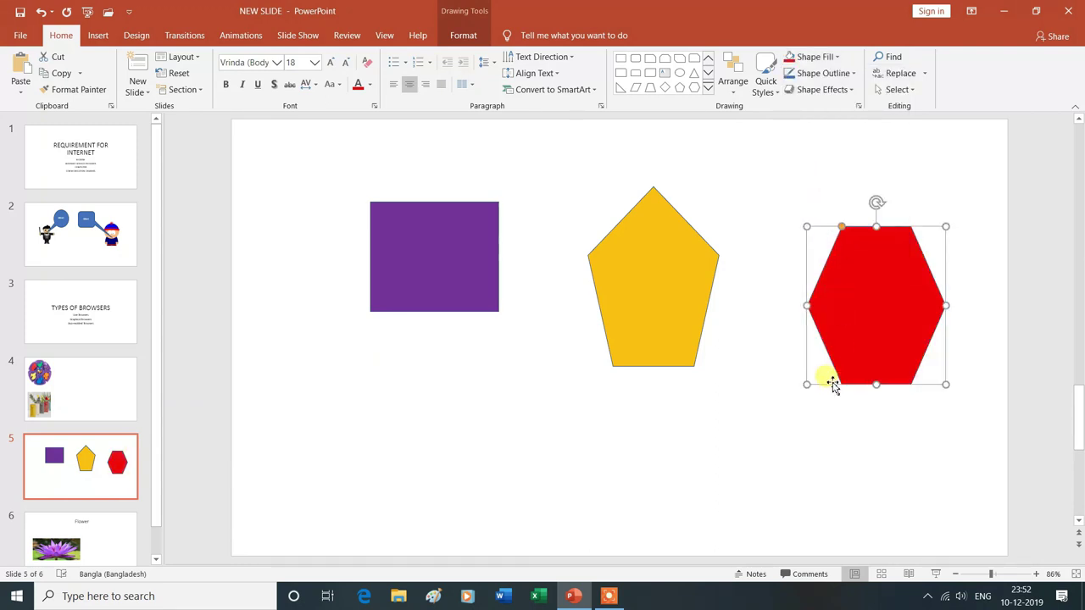
{"action": "left_click", "coordinate": [836, 58]}
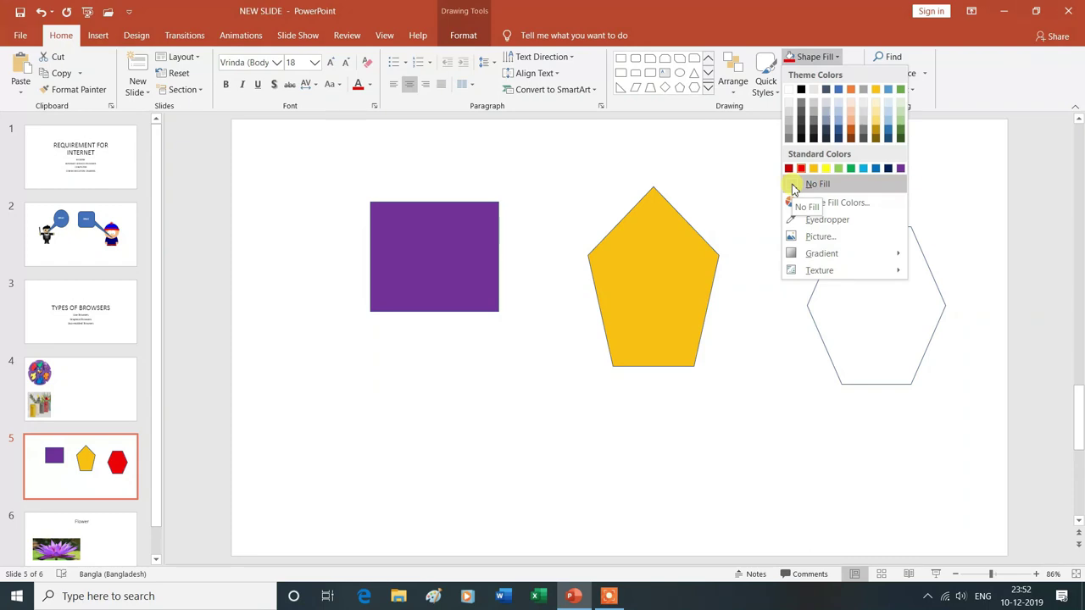
{"action": "left_click", "coordinate": [837, 59]}
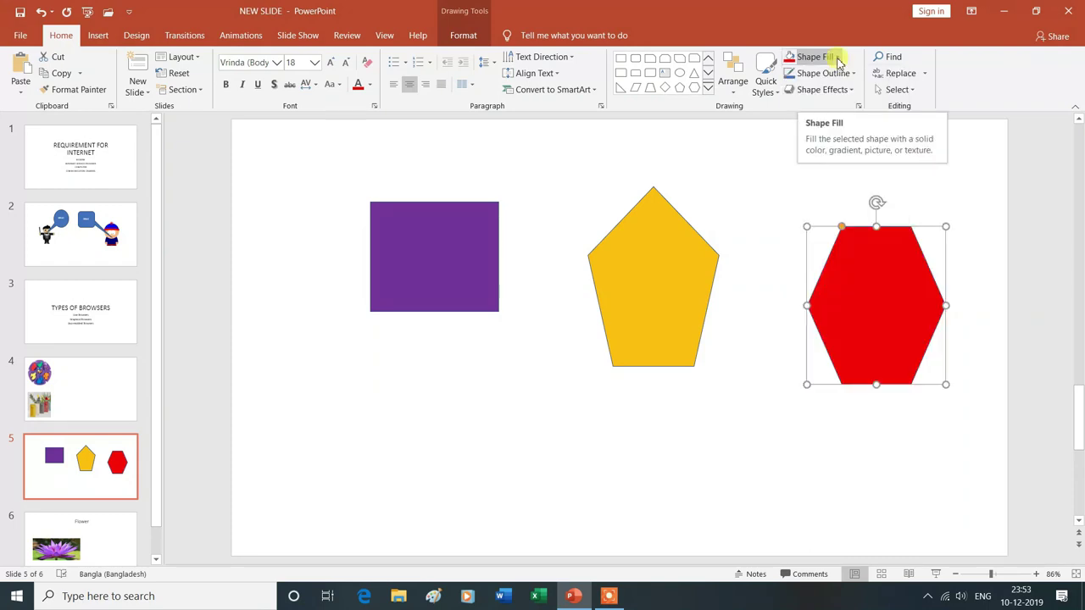
{"action": "left_click", "coordinate": [838, 58]}
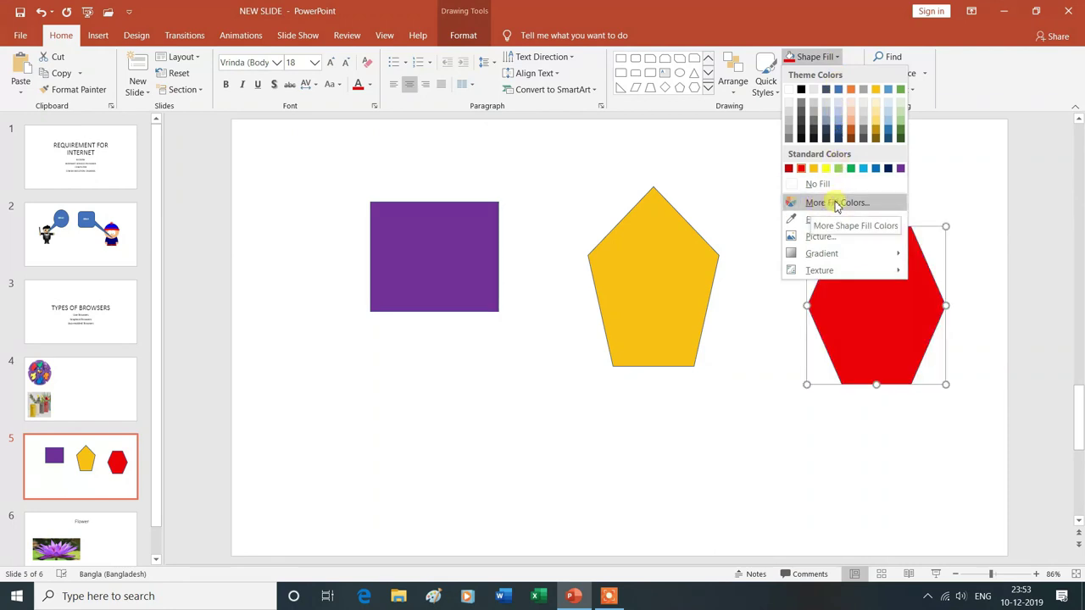
Pick a pale mint green from the More Fill Colors dialog for the hexagon.
{"action": "left_click", "coordinate": [837, 203]}
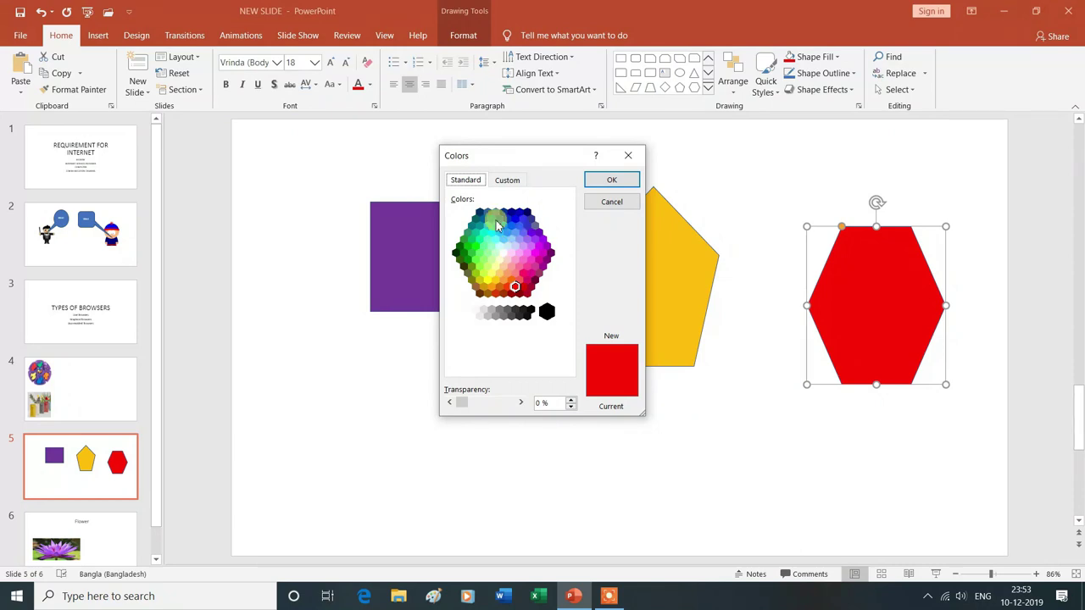
{"action": "left_click", "coordinate": [492, 250]}
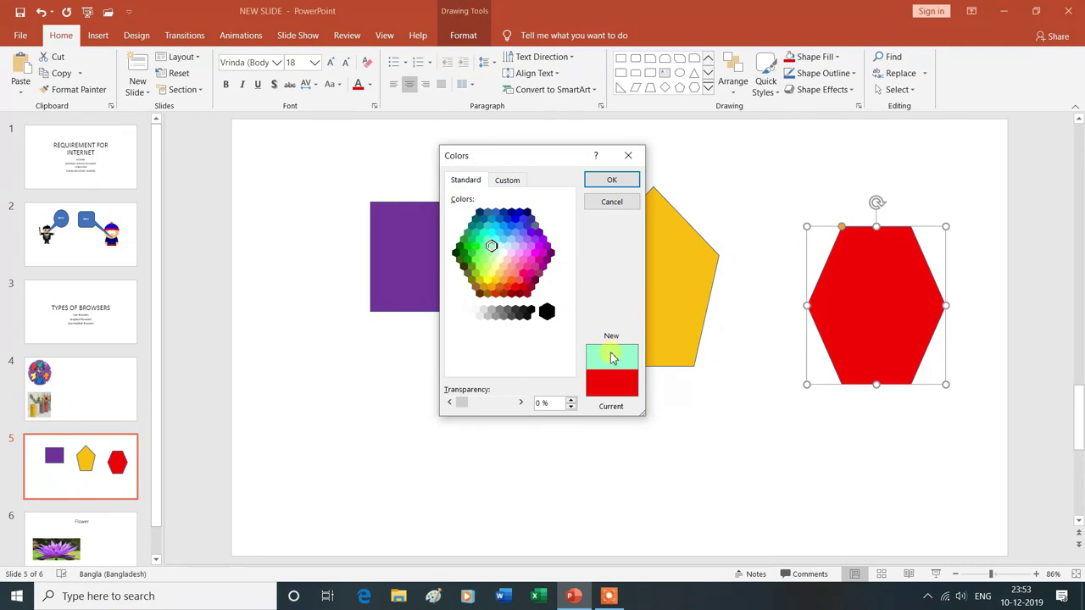
{"action": "left_click", "coordinate": [624, 186]}
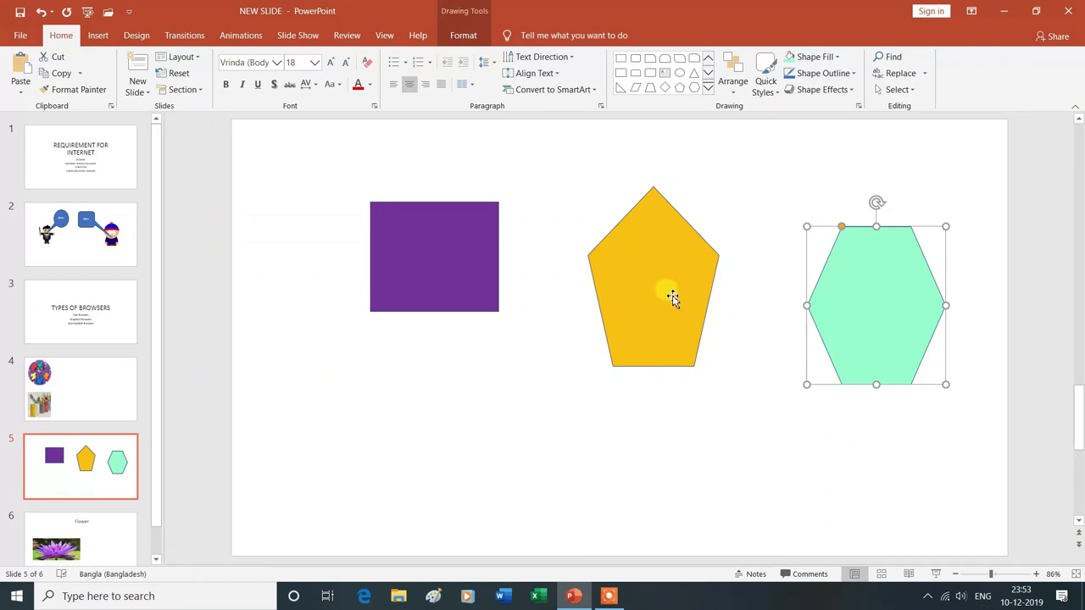
{"action": "left_click", "coordinate": [648, 274]}
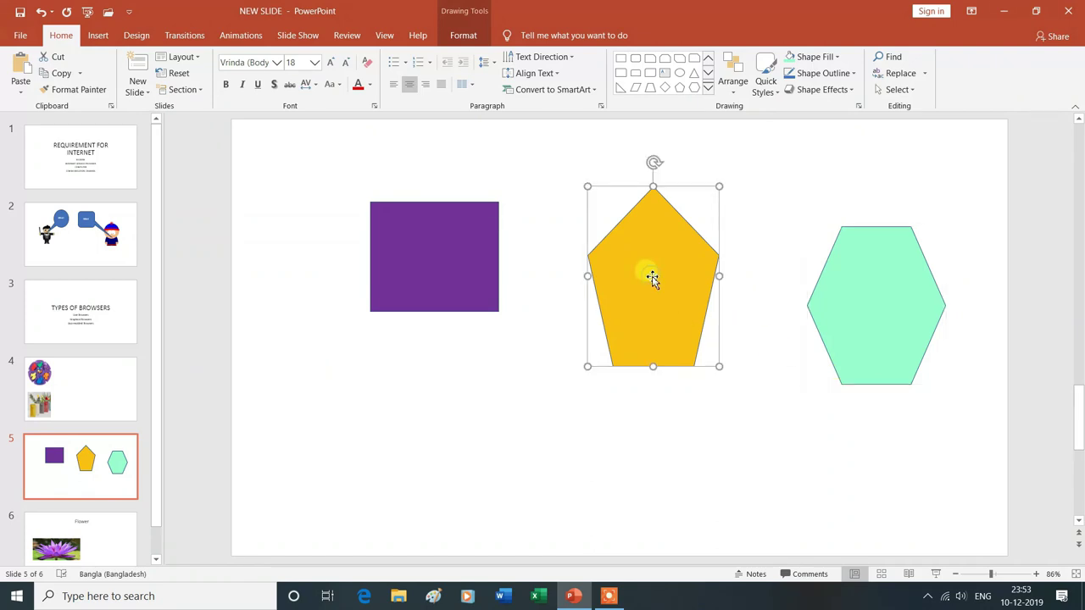
Give the pentagon a custom magenta fill from More Fill Colors, then go to slide 4.
{"action": "left_click", "coordinate": [838, 60]}
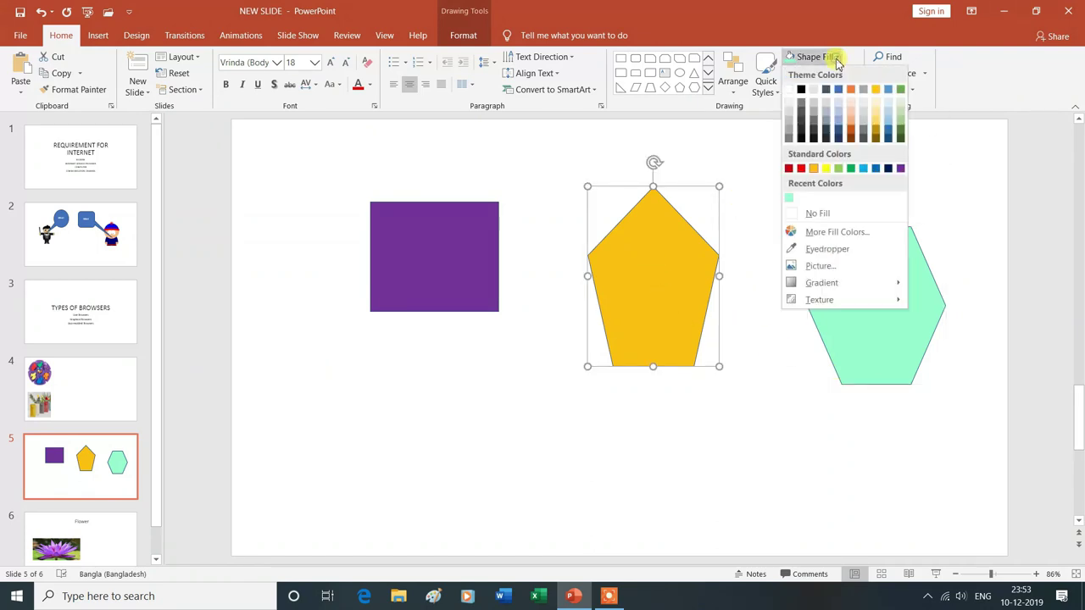
{"action": "left_click", "coordinate": [830, 234]}
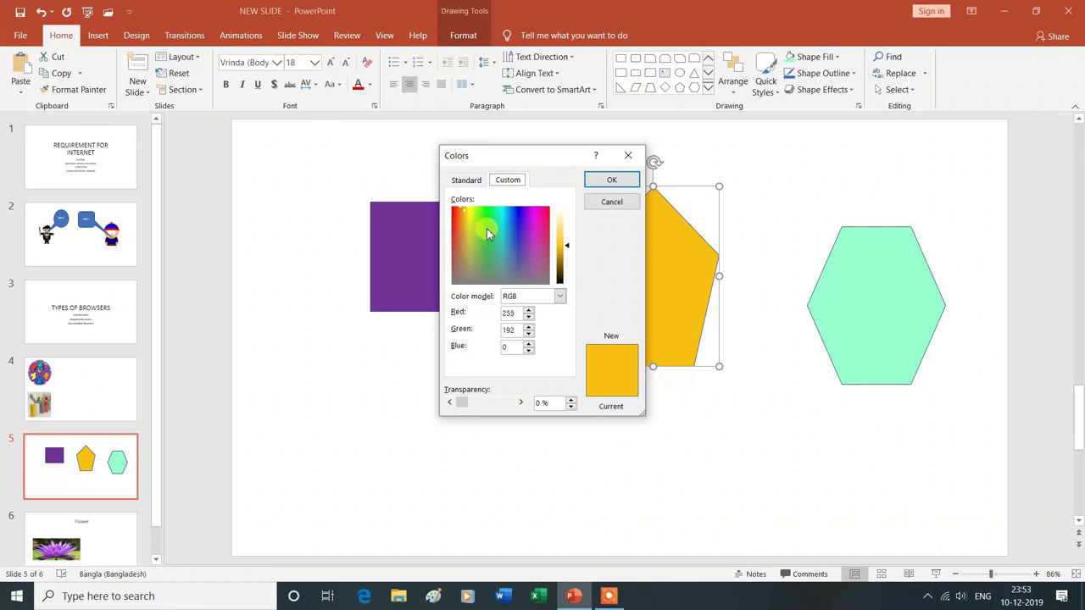
{"action": "left_click", "coordinate": [538, 230]}
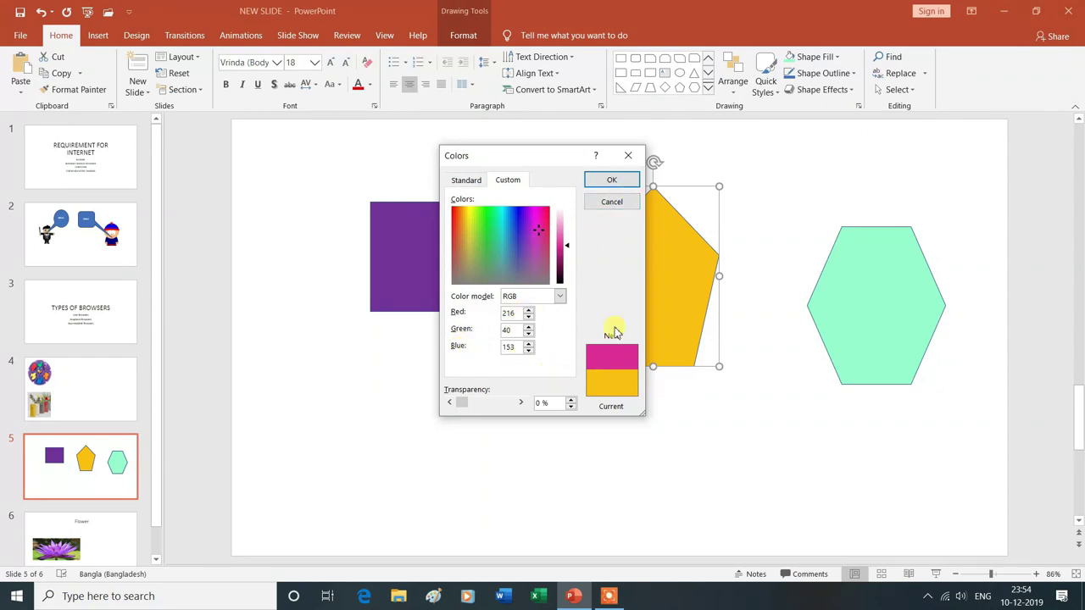
{"action": "left_click", "coordinate": [621, 183]}
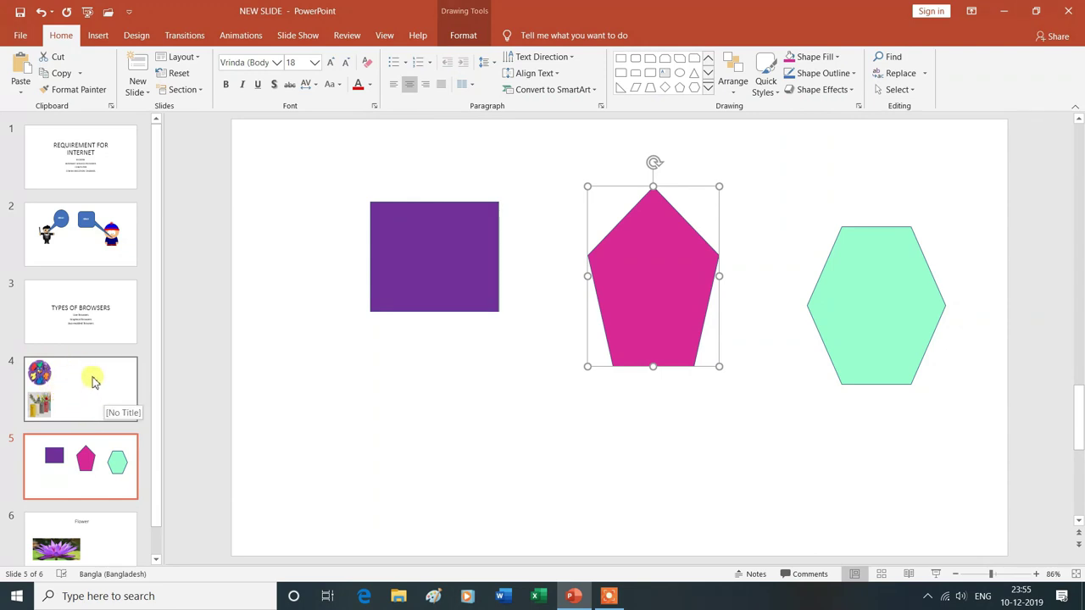
{"action": "left_click", "coordinate": [93, 381]}
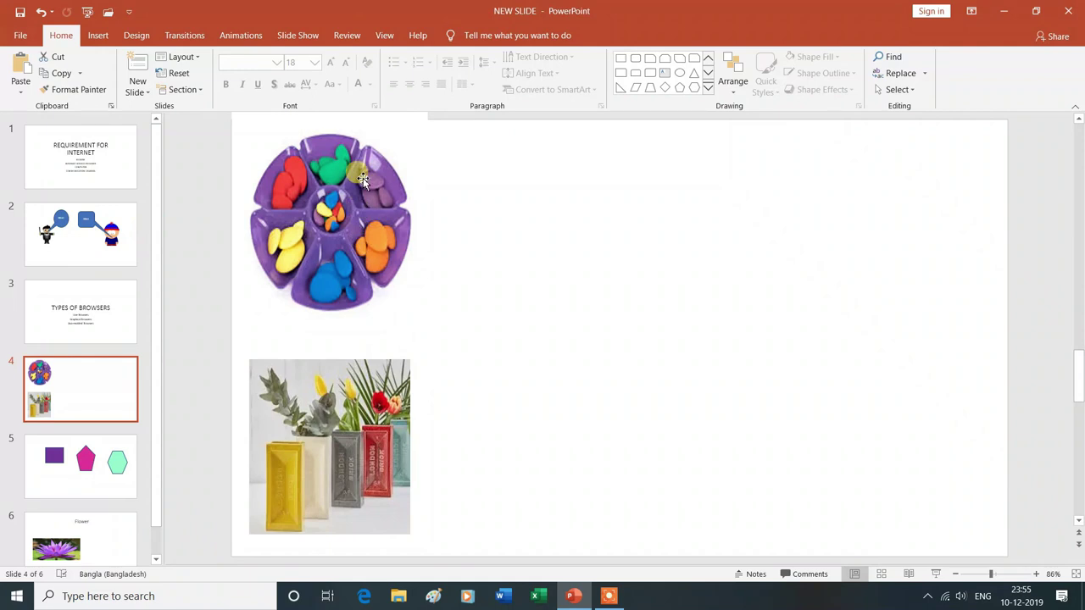
Select the tray picture on slide 4 and pick the Oval shape.
{"action": "left_click", "coordinate": [413, 309]}
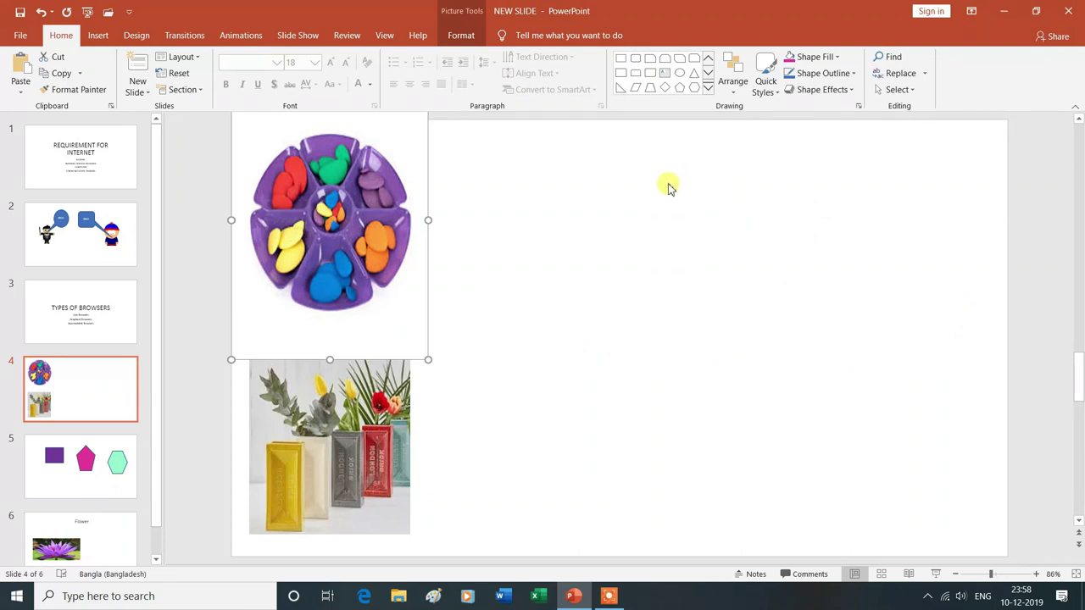
{"action": "left_click", "coordinate": [679, 74]}
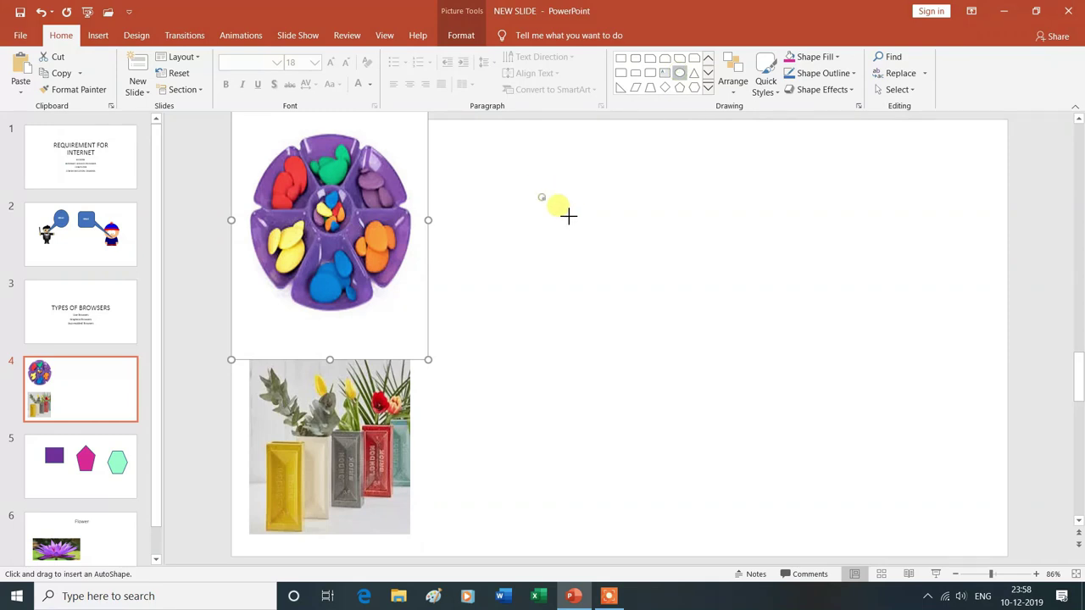
Draw three ovals in a row to the right of the tray picture.
{"action": "left_click_drag", "start_coordinate": [542, 198], "coordinate": [668, 283]}
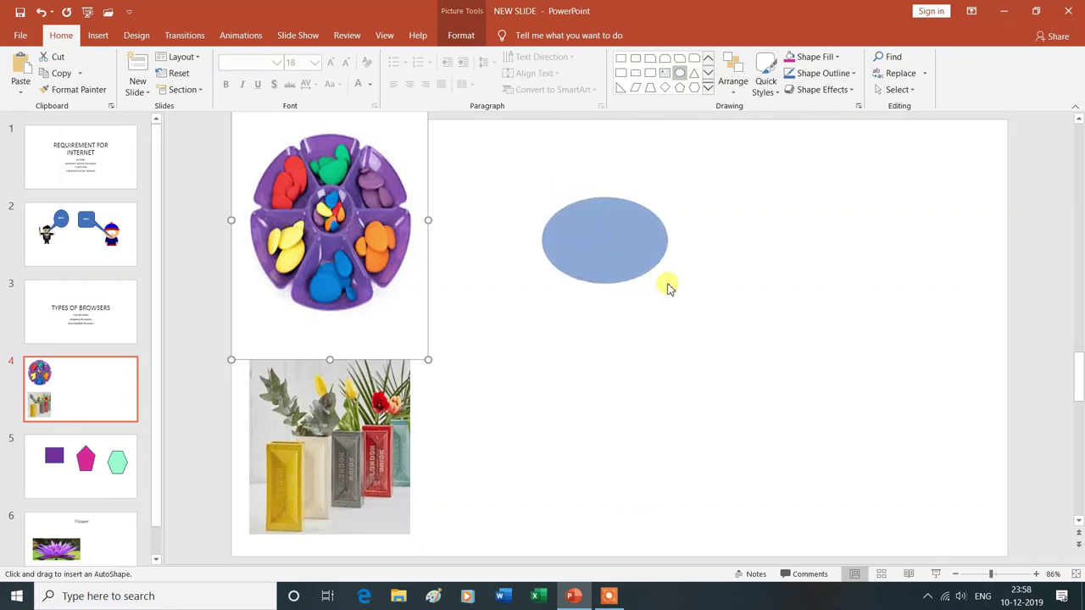
{"action": "left_click", "coordinate": [679, 75]}
{"action": "left_click_drag", "start_coordinate": [720, 198], "coordinate": [827, 283]}
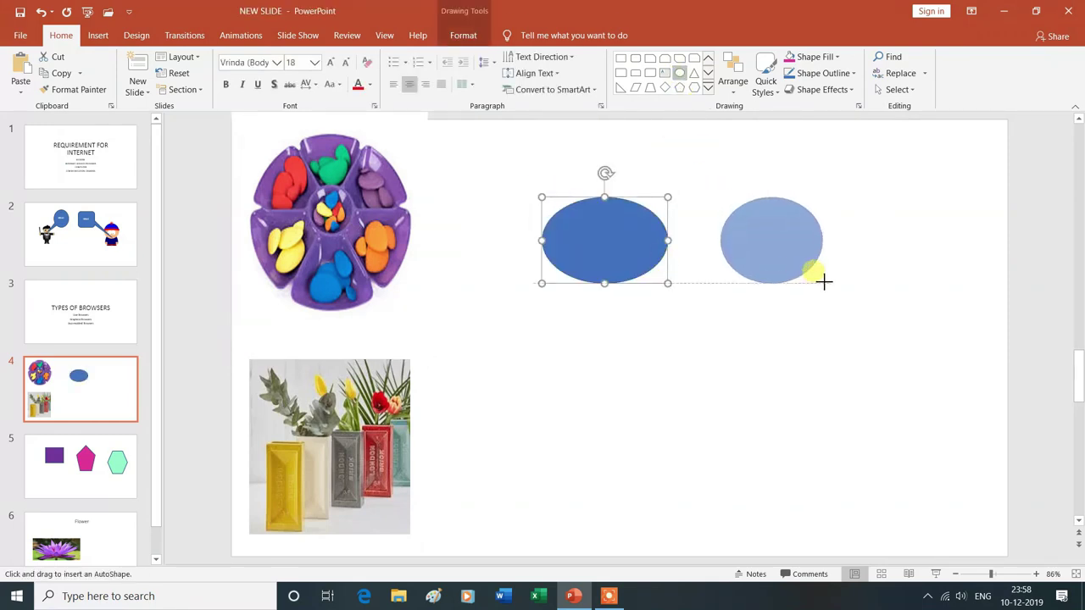
{"action": "left_click", "coordinate": [682, 75]}
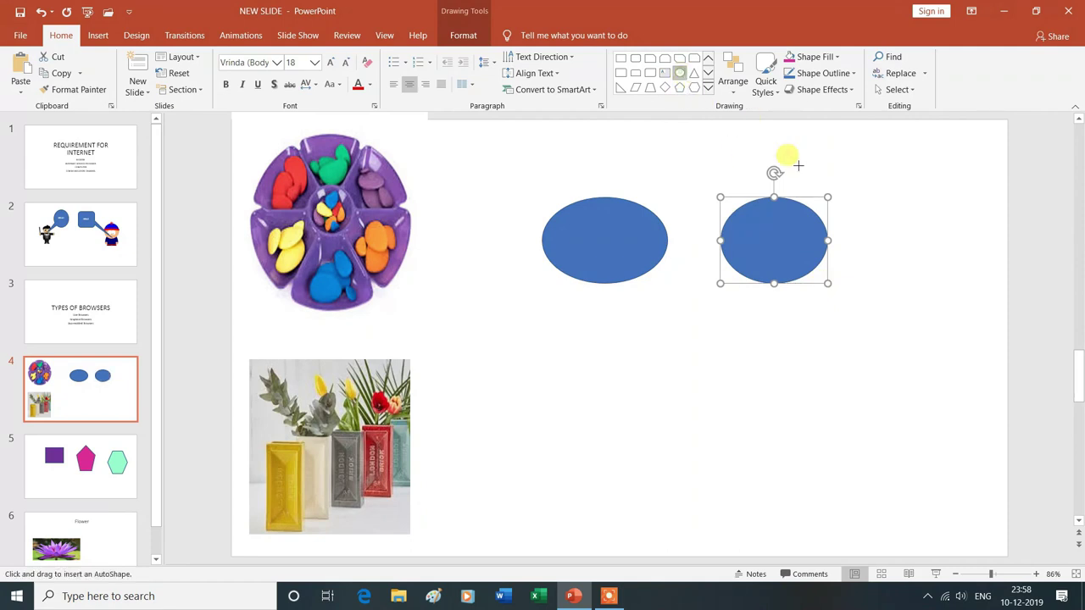
{"action": "left_click_drag", "start_coordinate": [864, 197], "coordinate": [980, 285]}
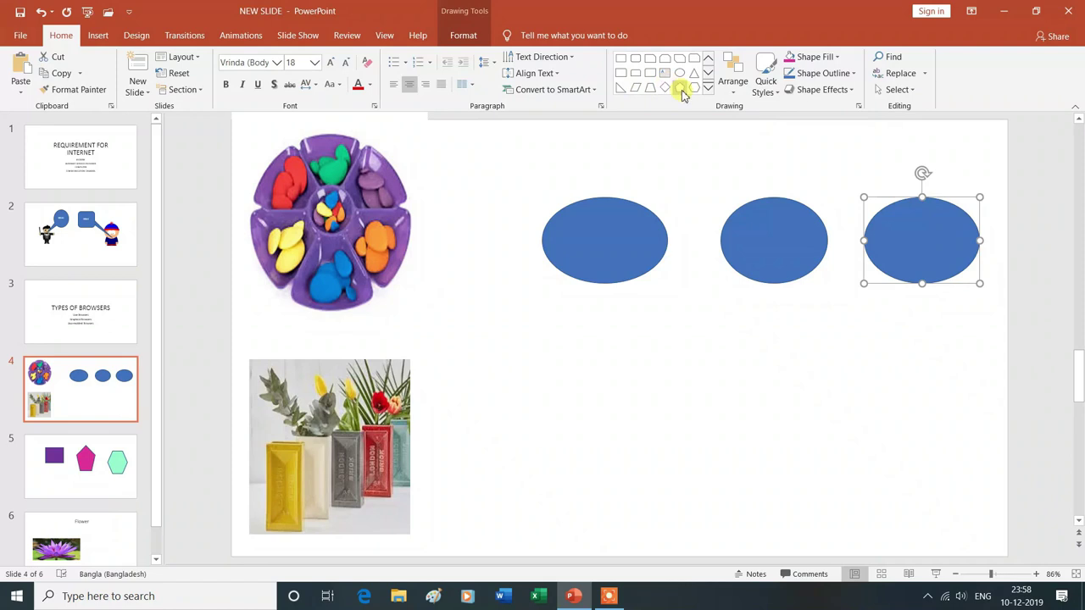
Draw three rectangles in a row below the ovals, then select the first oval.
{"action": "left_click", "coordinate": [622, 59]}
{"action": "left_click_drag", "start_coordinate": [548, 385], "coordinate": [673, 464]}
{"action": "left_click", "coordinate": [620, 61]}
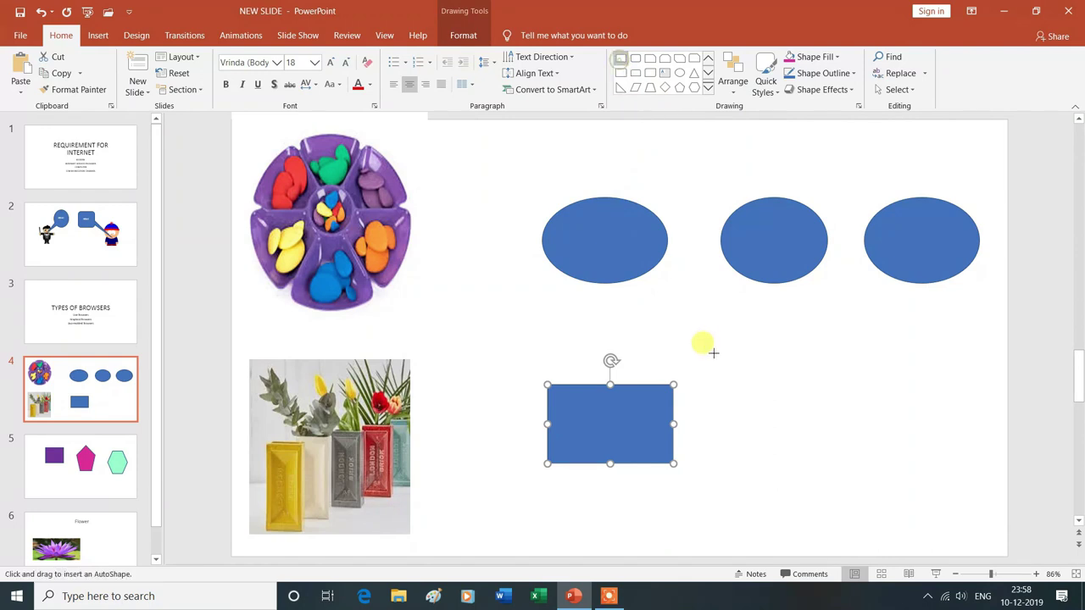
{"action": "left_click_drag", "start_coordinate": [740, 385], "coordinate": [839, 473]}
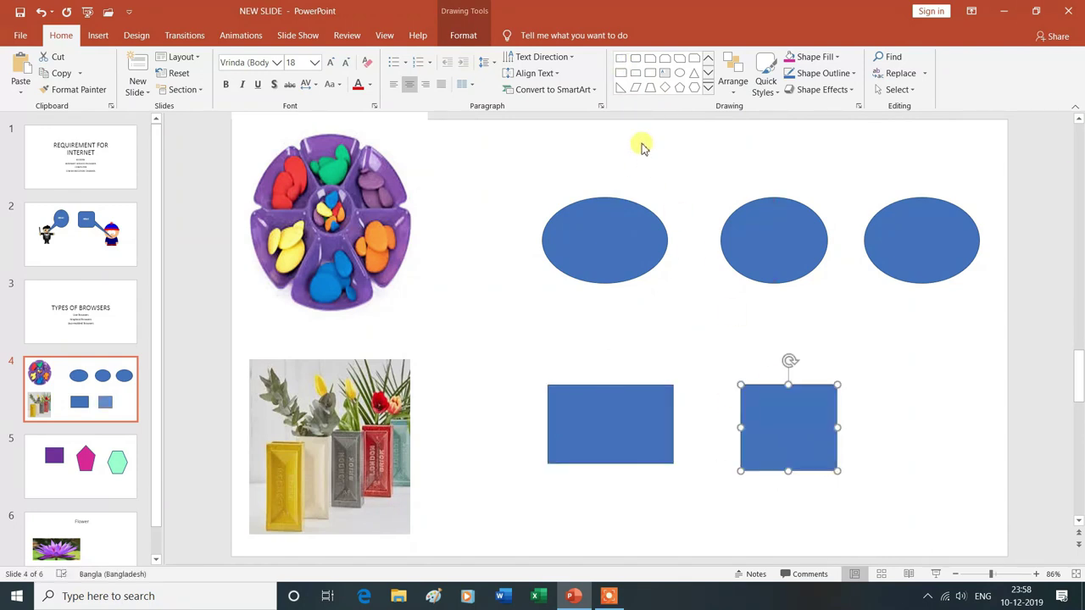
{"action": "left_click", "coordinate": [621, 61]}
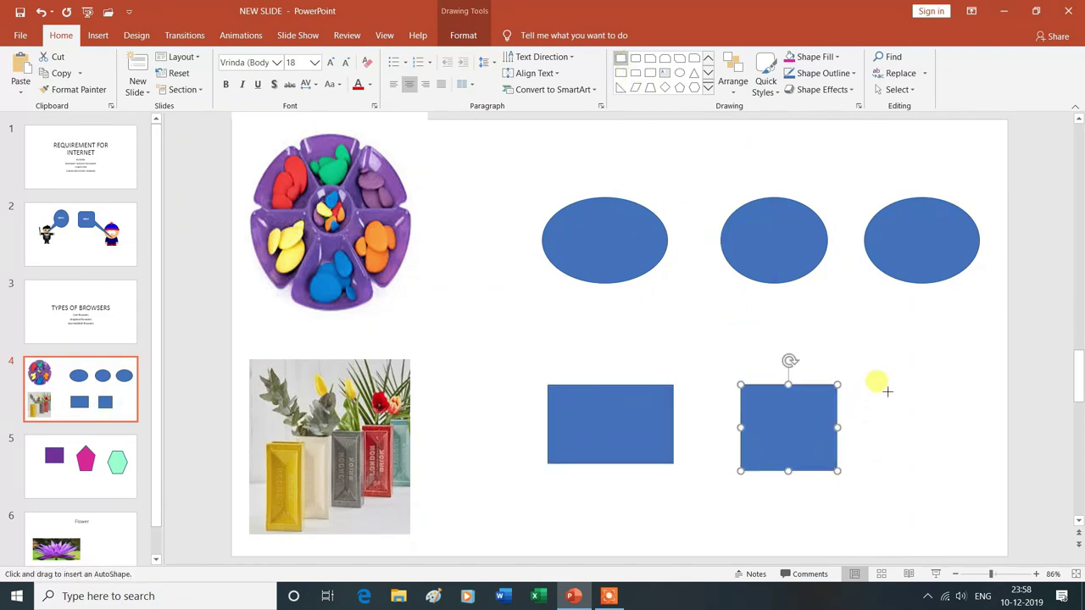
{"action": "left_click_drag", "start_coordinate": [888, 385], "coordinate": [968, 501]}
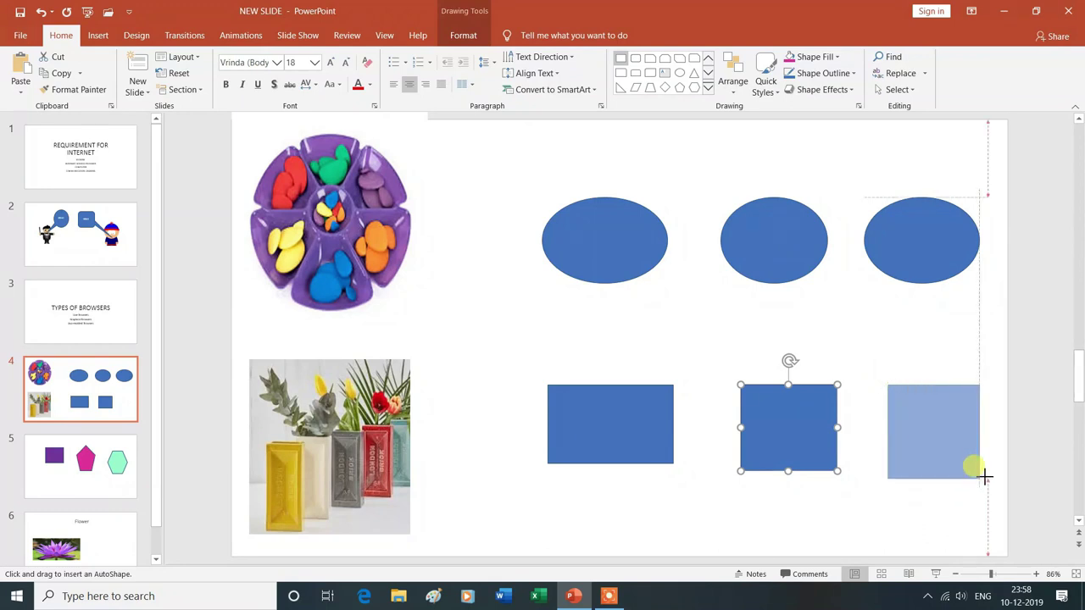
{"action": "left_click_drag", "start_coordinate": [969, 502], "coordinate": [984, 464]}
{"action": "left_click", "coordinate": [599, 231]}
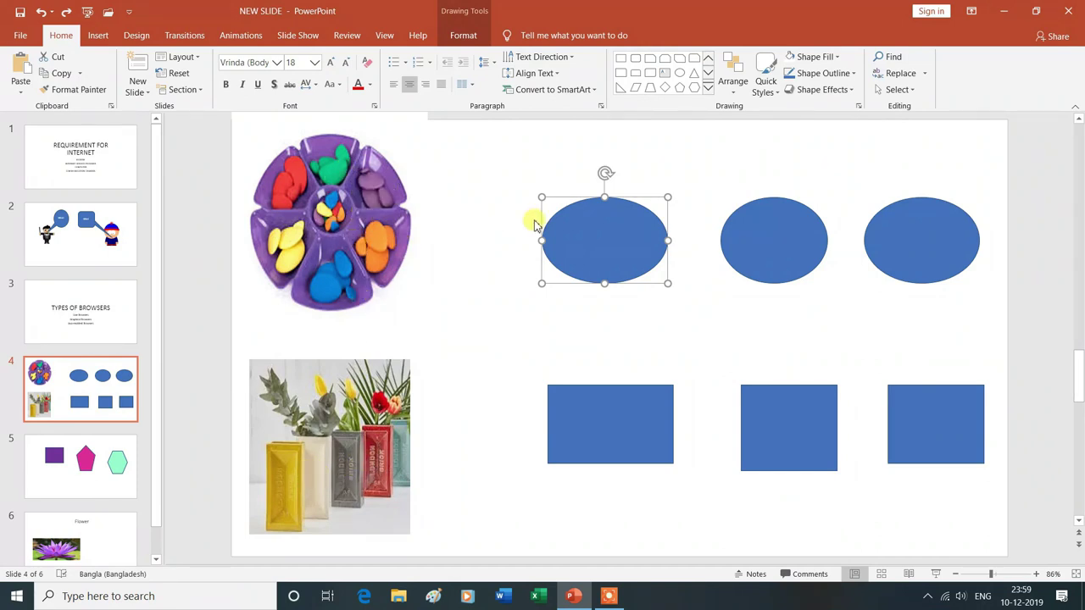
{"action": "left_click", "coordinate": [836, 59]}
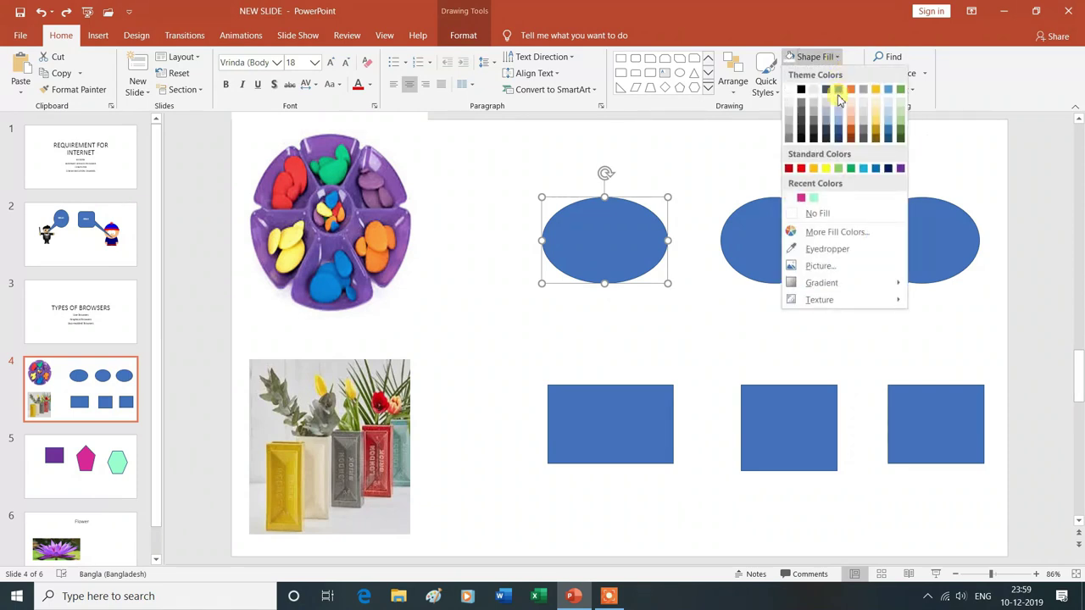
Fill the first oval with the green sampled by eyedropper from the tray picture.
{"action": "left_click", "coordinate": [821, 251]}
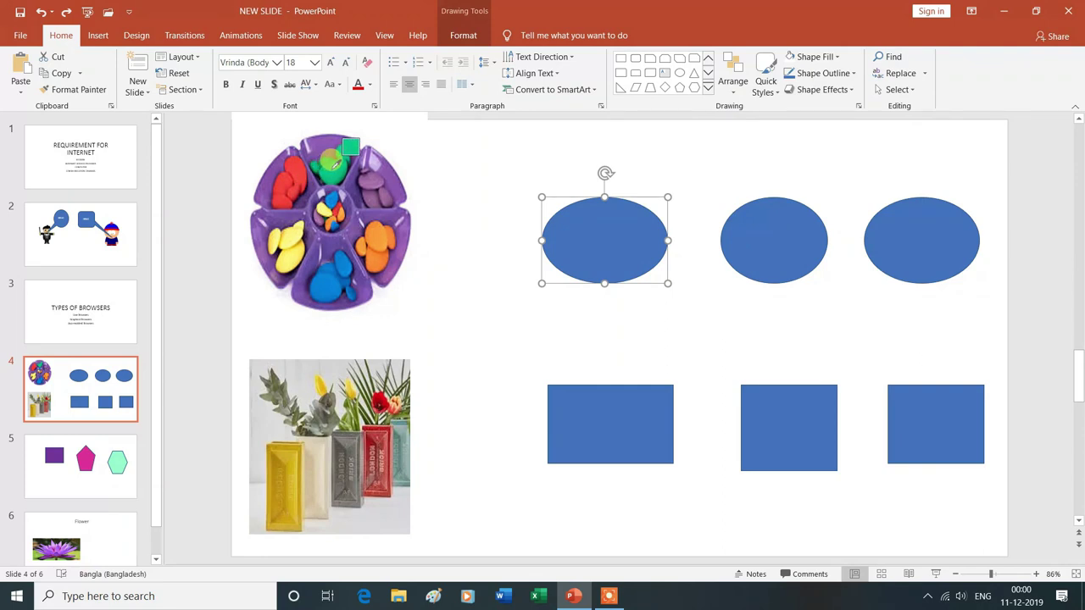
{"action": "mouse_move", "coordinate": [334, 158]}
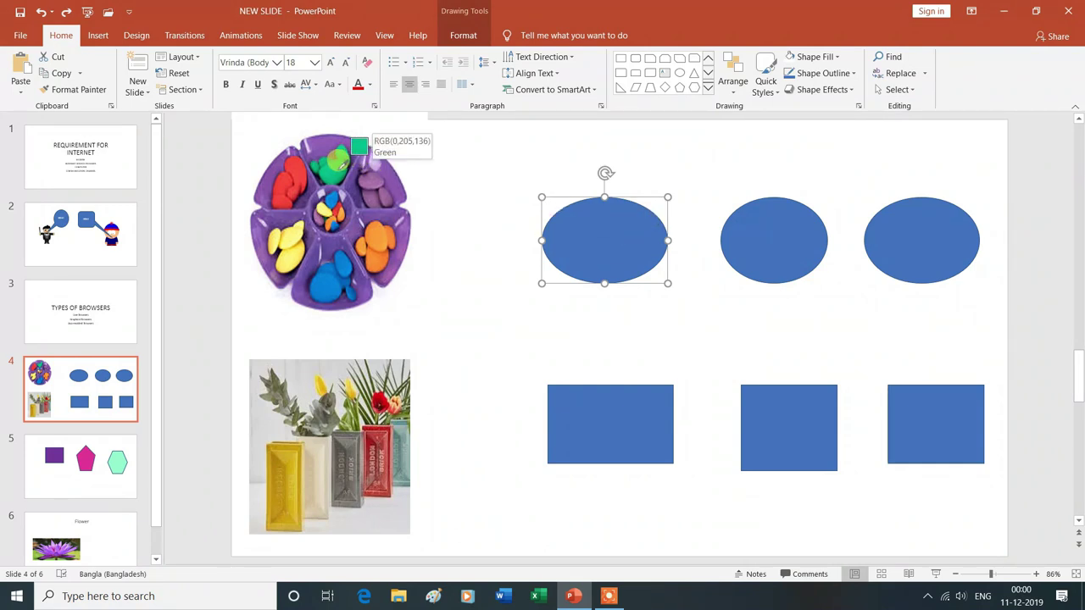
{"action": "left_click", "coordinate": [337, 161]}
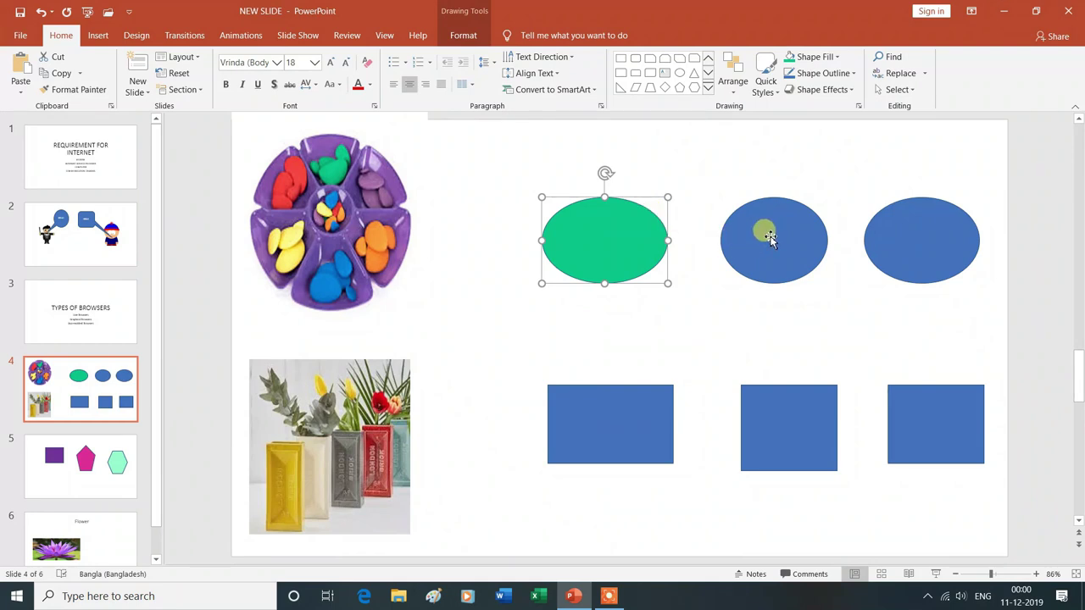
{"action": "left_click", "coordinate": [769, 240]}
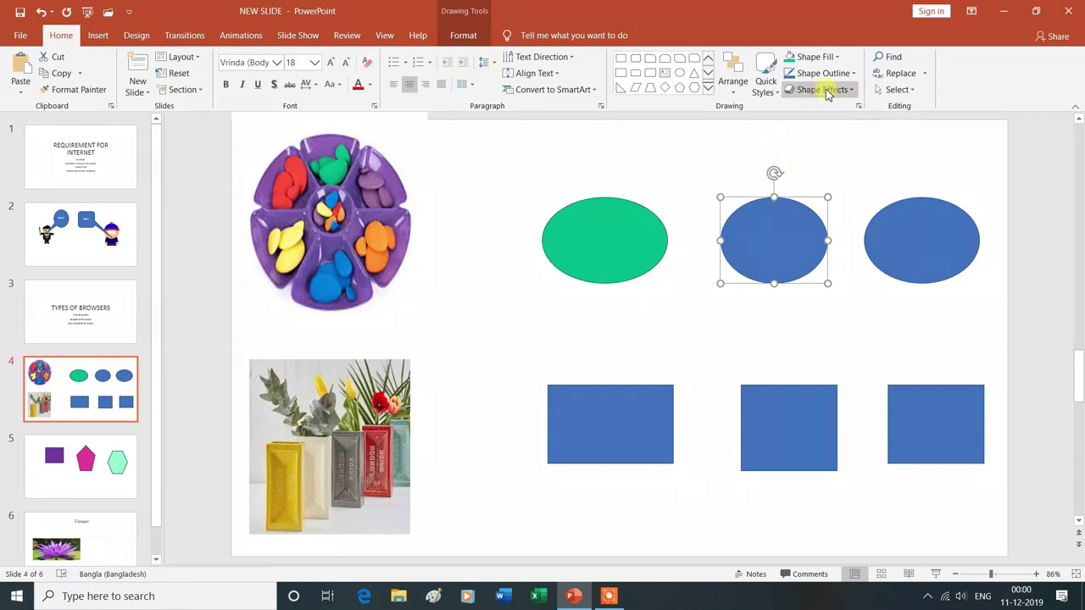
Fill the middle oval with yellow sampled by eyedropper from the tray.
{"action": "left_click", "coordinate": [837, 57]}
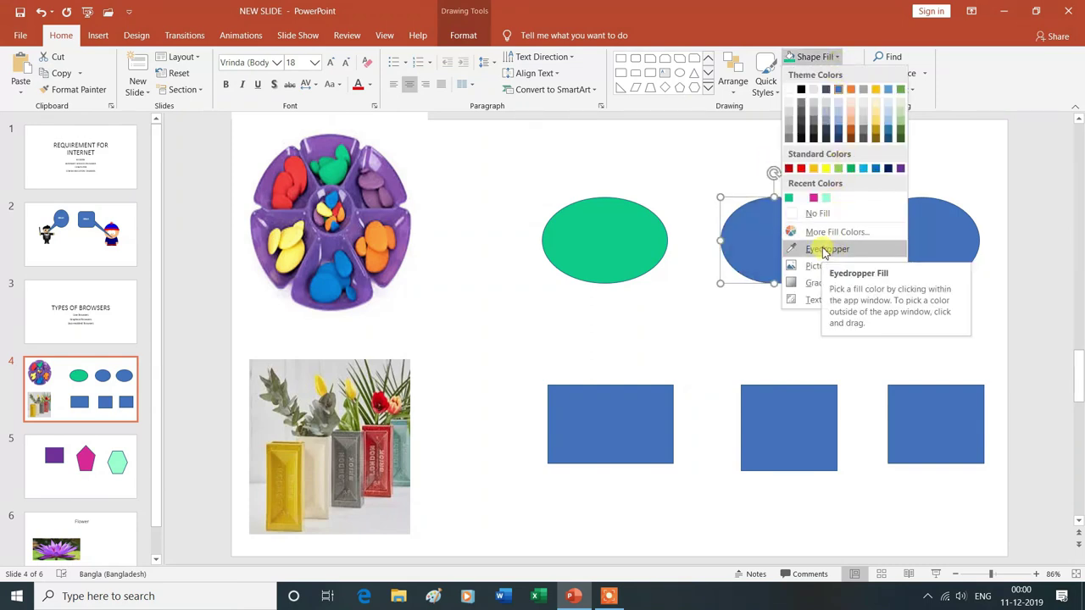
{"action": "left_click", "coordinate": [825, 249]}
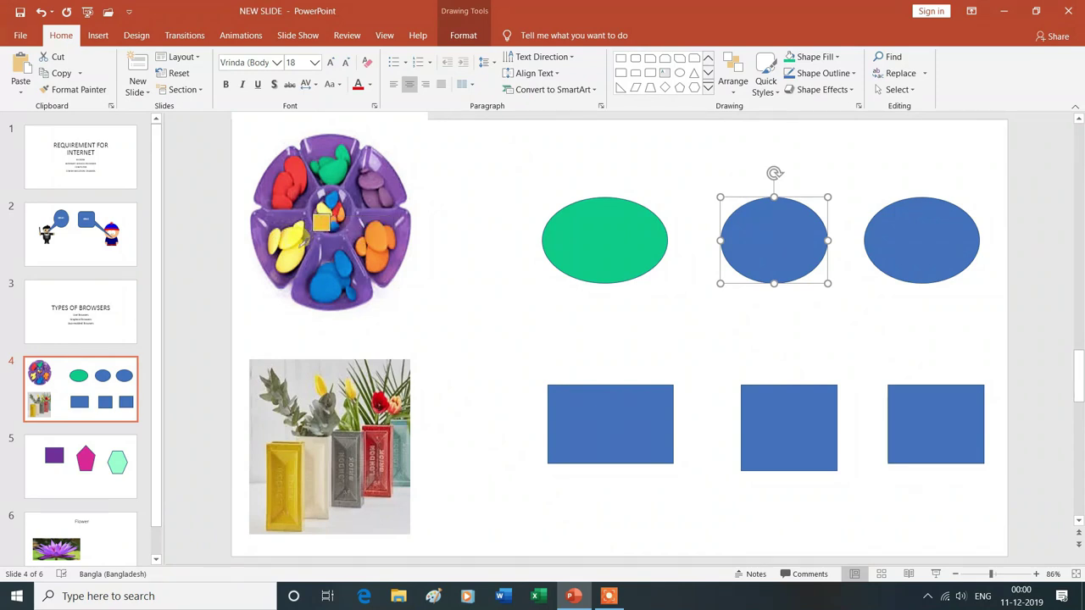
{"action": "left_click", "coordinate": [315, 229]}
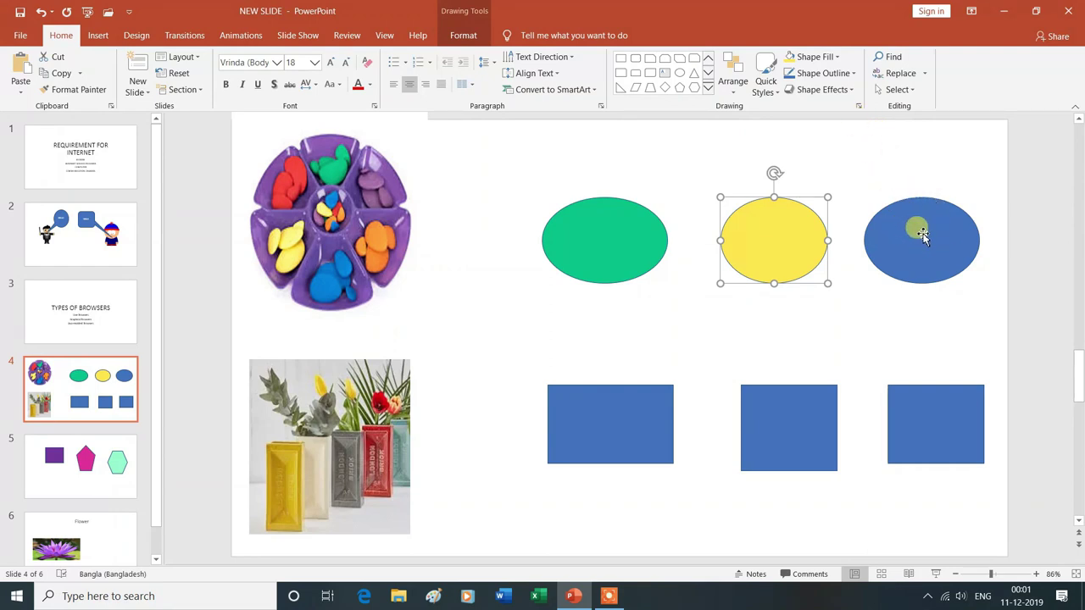
Fill the right oval with the gray sampled from the gray vase.
{"action": "left_click", "coordinate": [923, 236]}
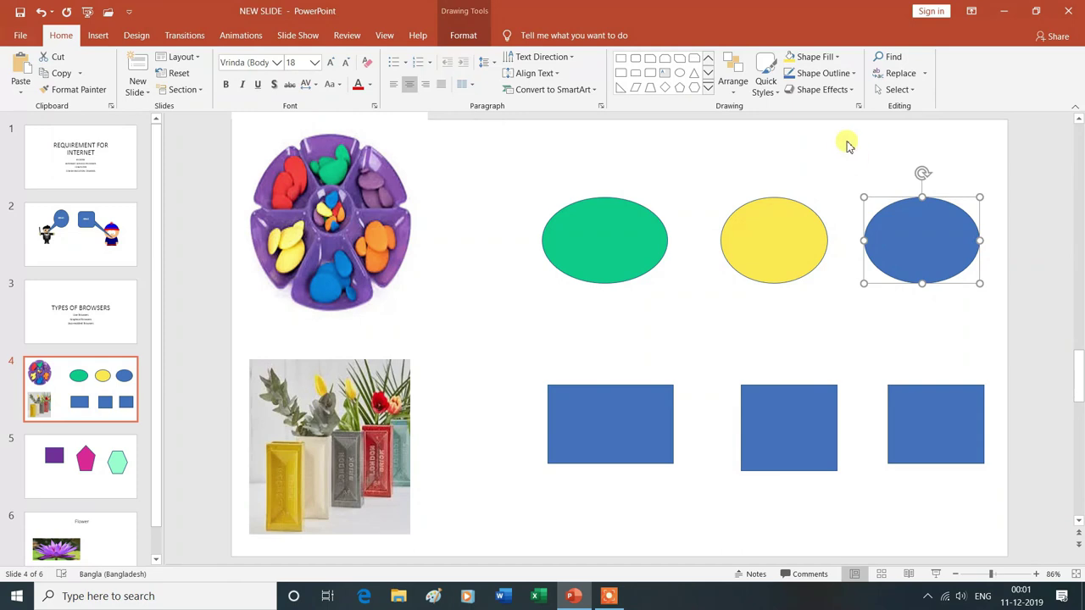
{"action": "left_click", "coordinate": [836, 62]}
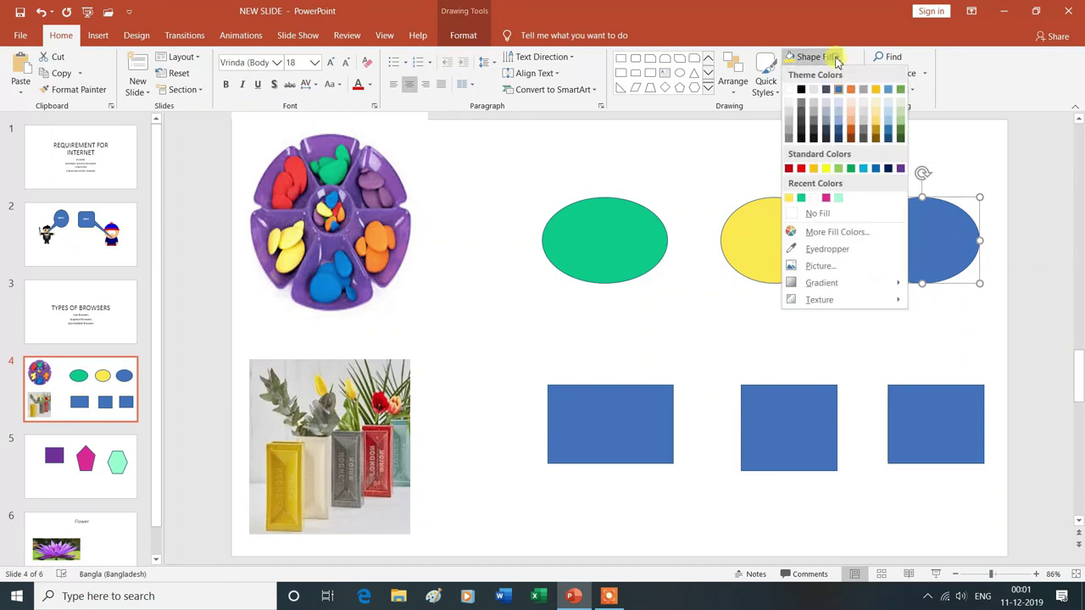
{"action": "left_click", "coordinate": [829, 249]}
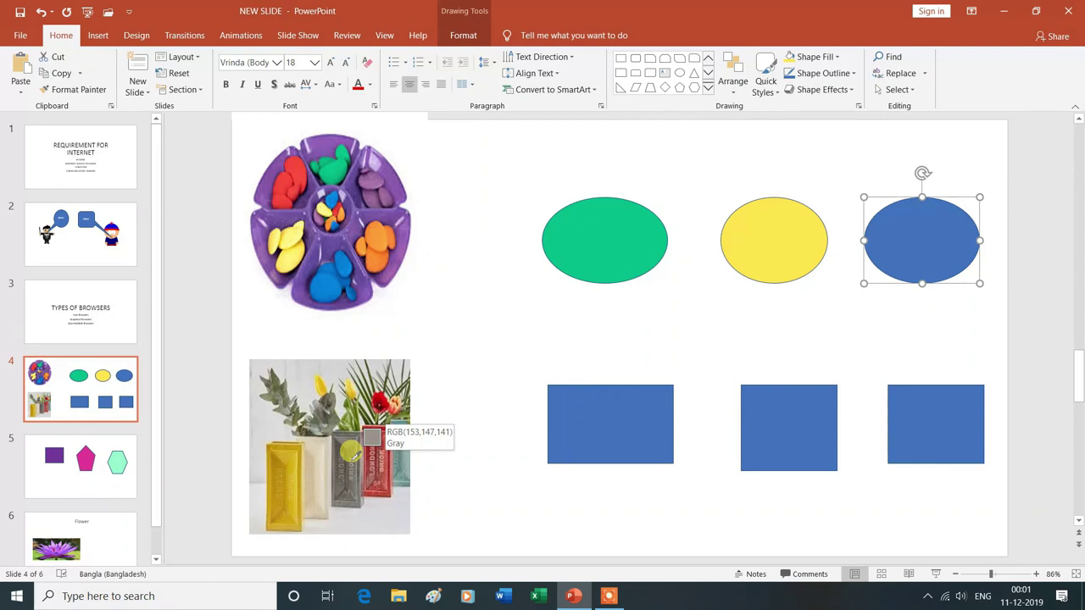
{"action": "left_click", "coordinate": [351, 454]}
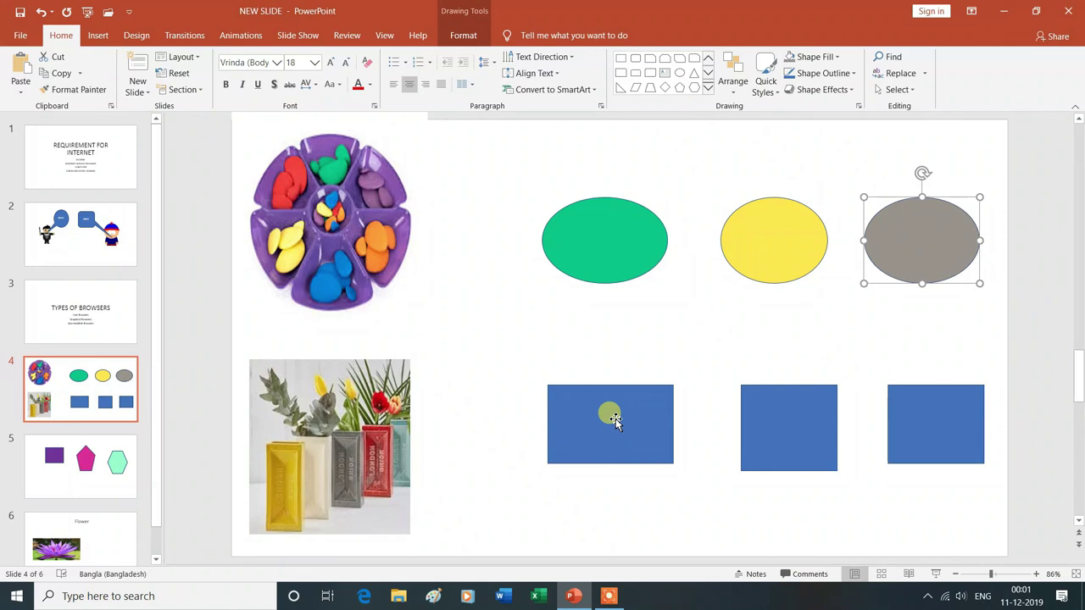
Fill the left rectangle with the dark green sampled from the leaves.
{"action": "left_click", "coordinate": [614, 419]}
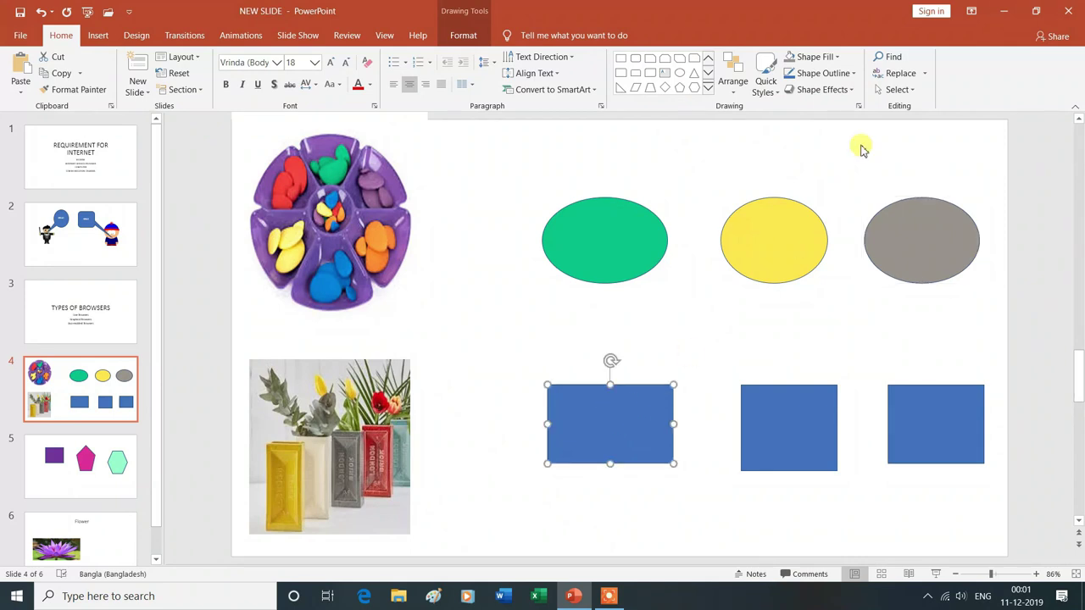
{"action": "left_click", "coordinate": [839, 59]}
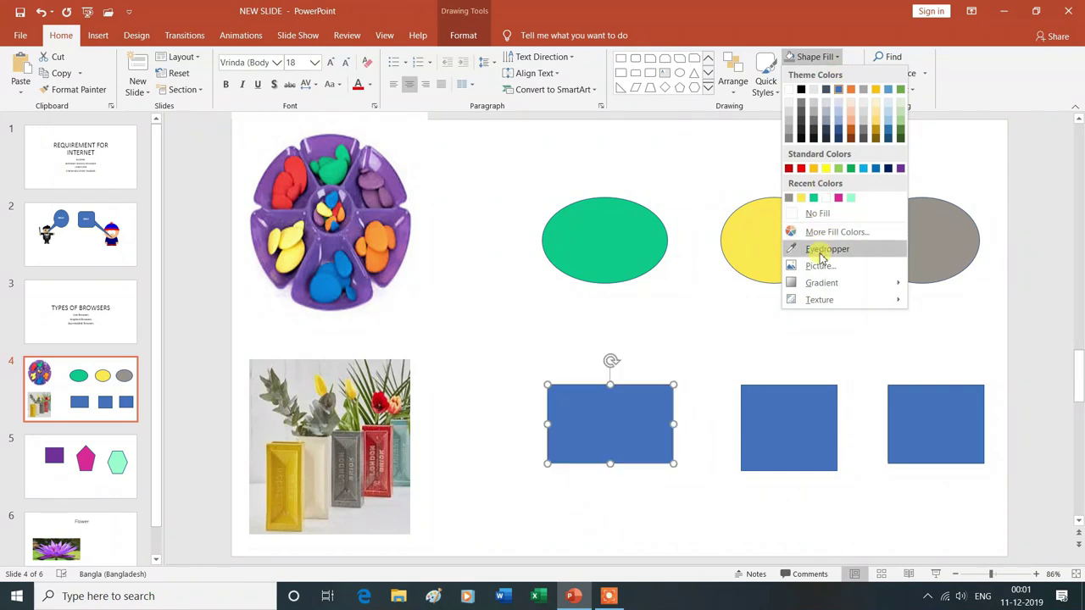
{"action": "left_click", "coordinate": [820, 256]}
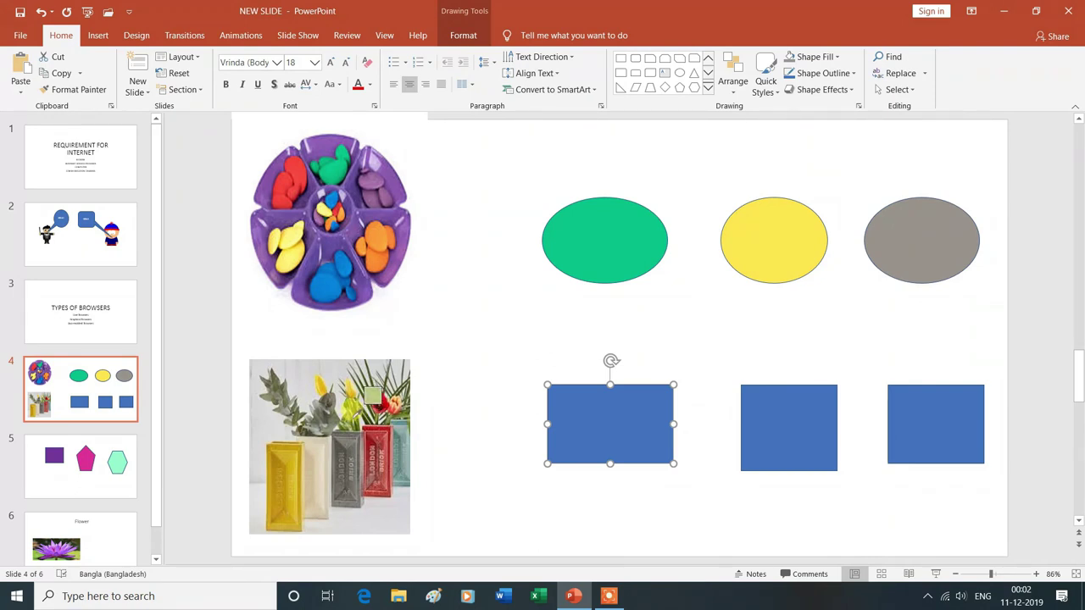
{"action": "mouse_move", "coordinate": [371, 398]}
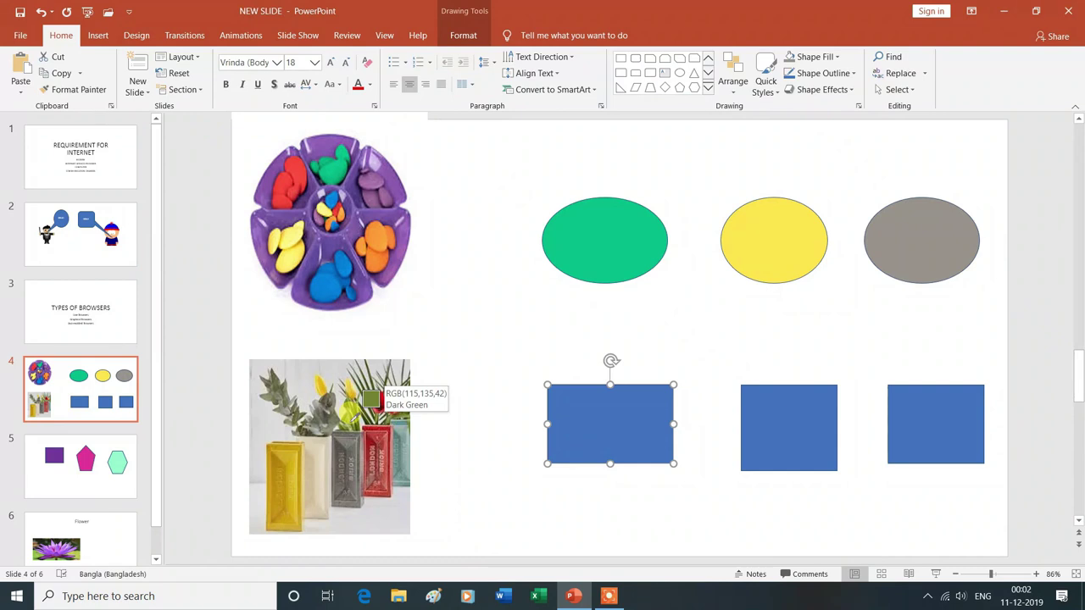
{"action": "left_click", "coordinate": [371, 399]}
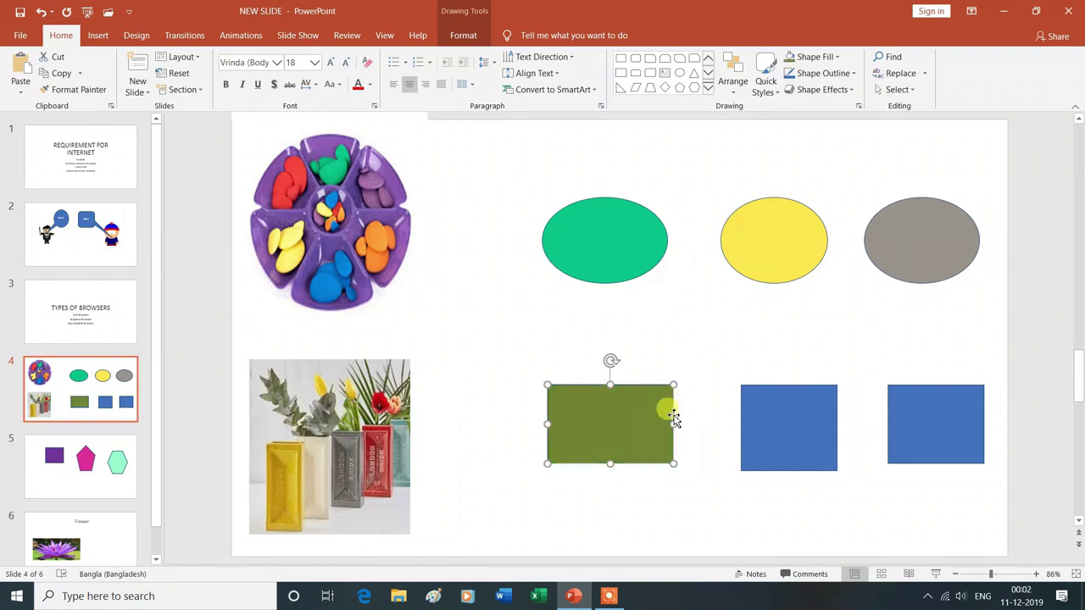
Fill the middle square with the gold sampled from the yellow vase.
{"action": "left_click", "coordinate": [792, 426]}
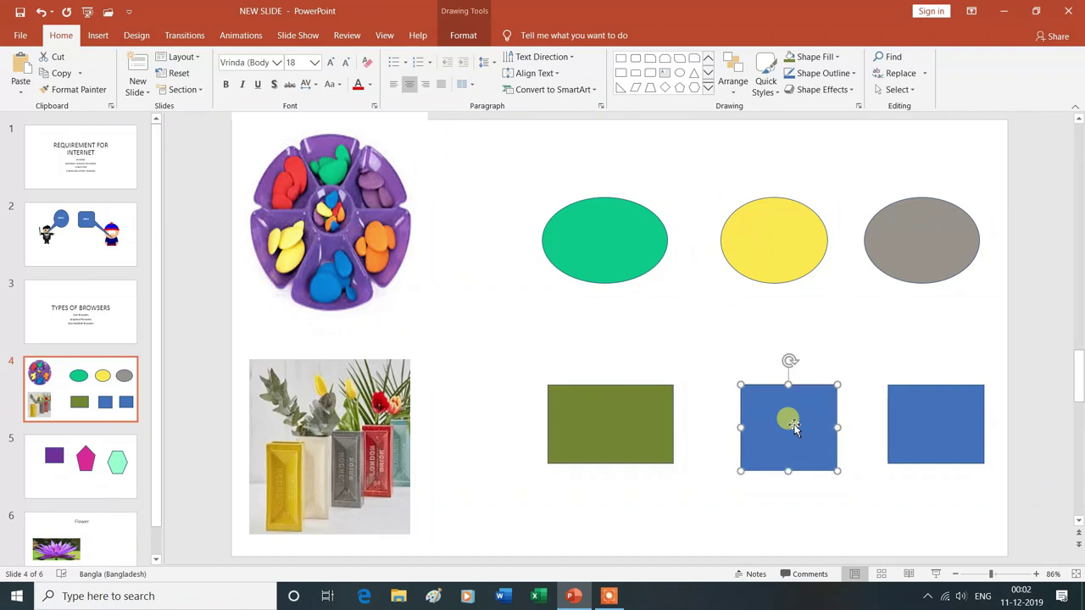
{"action": "left_click", "coordinate": [837, 58]}
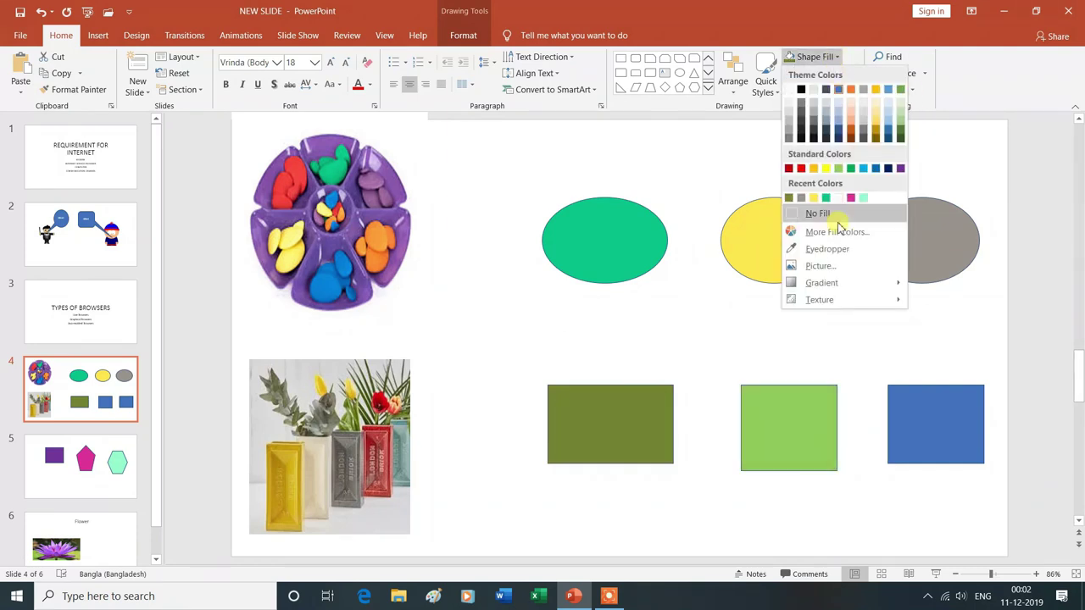
{"action": "left_click", "coordinate": [827, 249]}
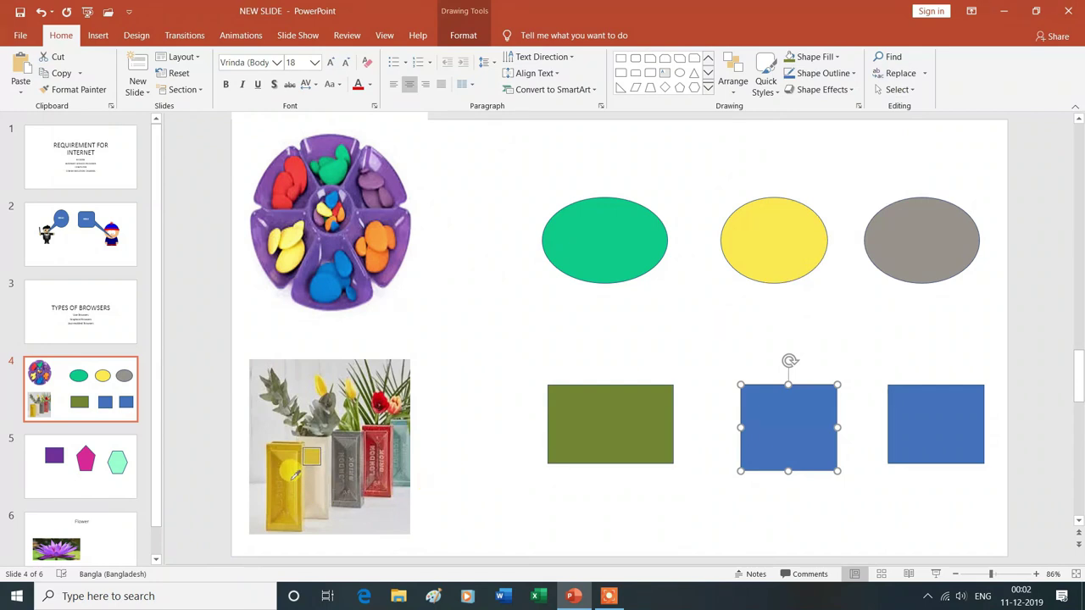
{"action": "mouse_move", "coordinate": [293, 477]}
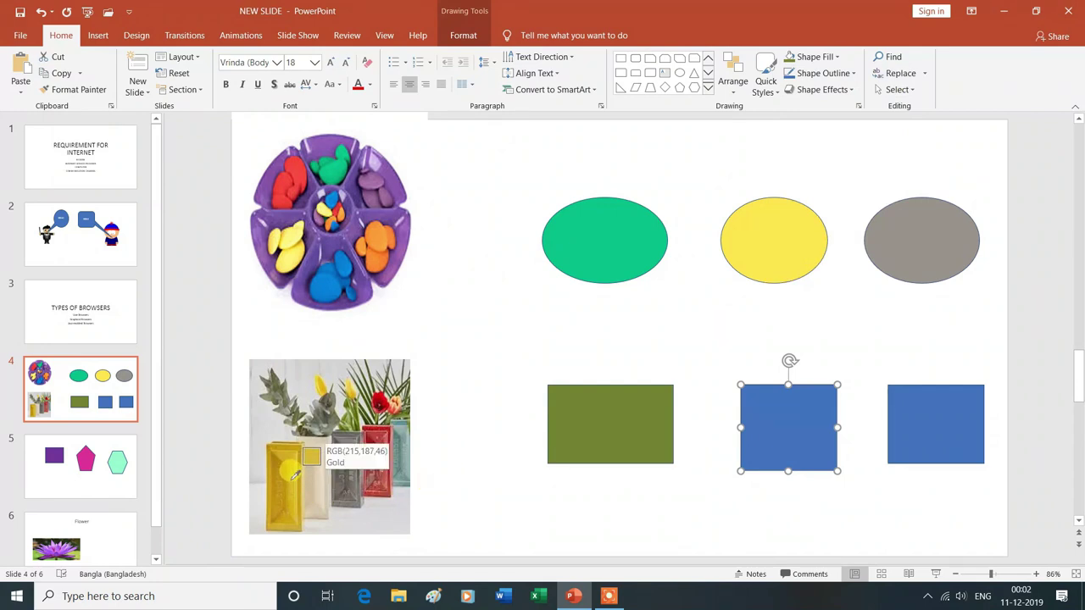
{"action": "left_click", "coordinate": [293, 476]}
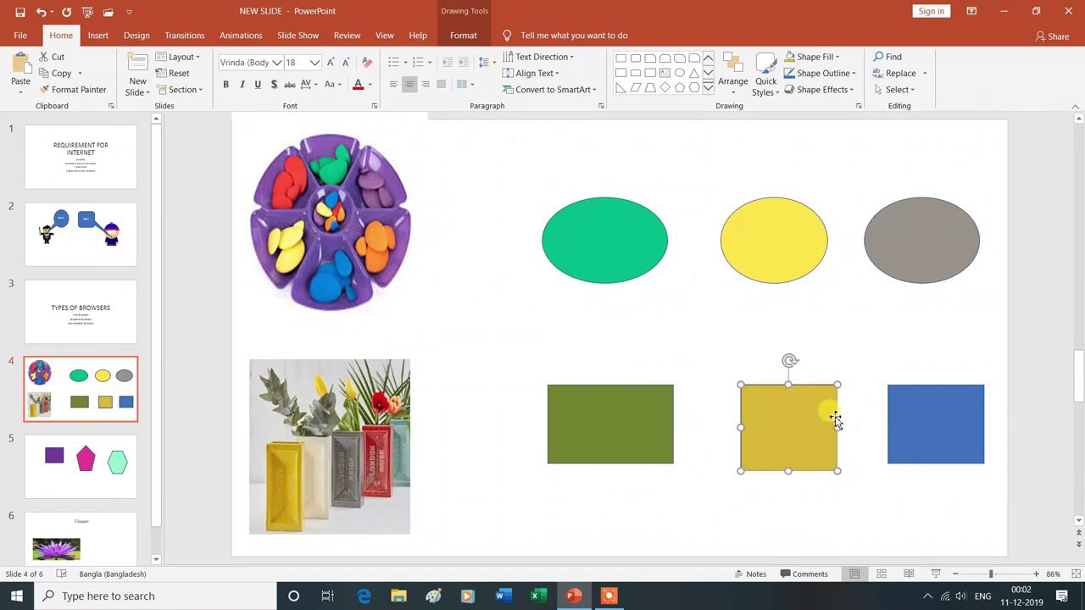
{"action": "left_click", "coordinate": [944, 426]}
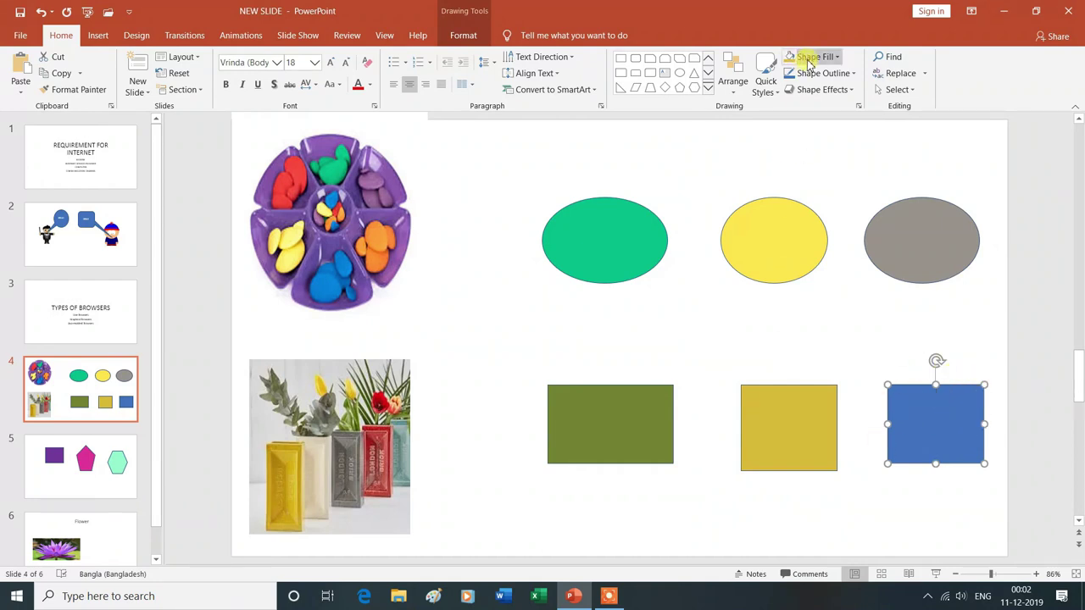
Fill the right rectangle with the orange sampled by eyedropper from the plate photo.
{"action": "left_click", "coordinate": [837, 59]}
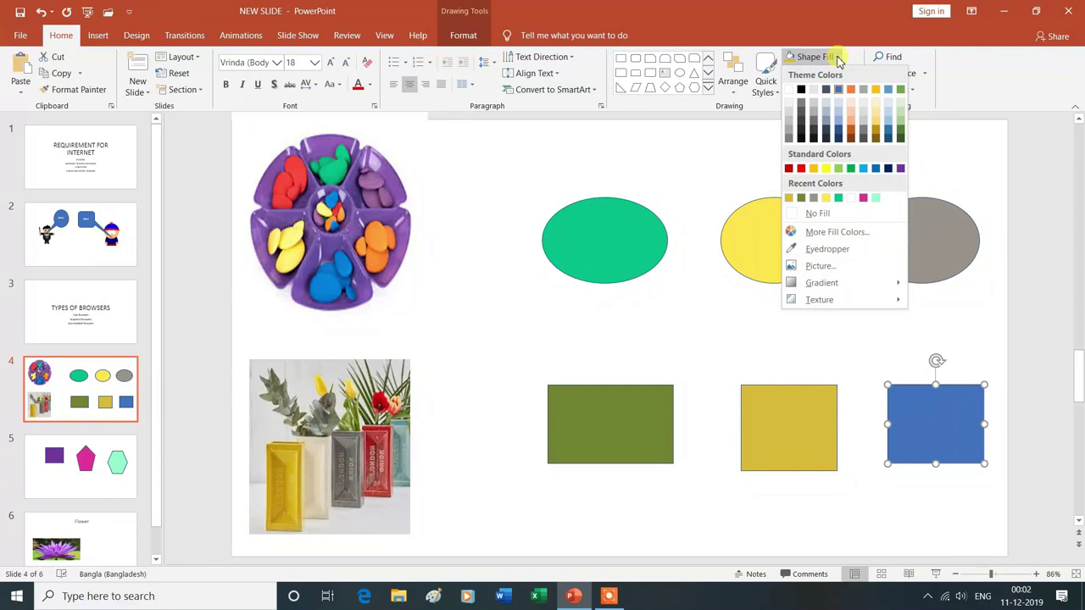
{"action": "left_click", "coordinate": [828, 249]}
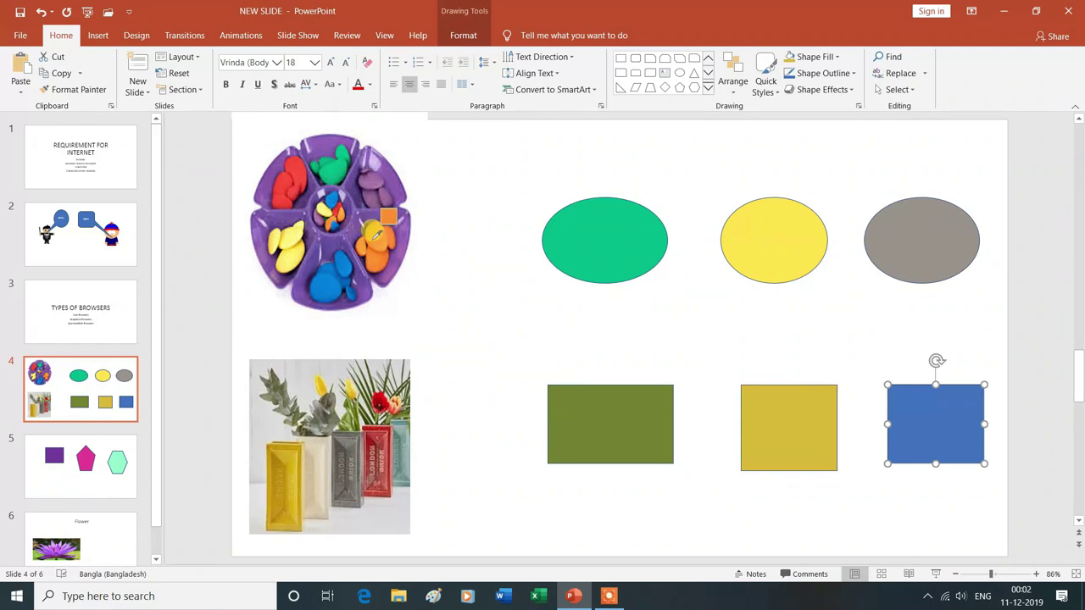
{"action": "mouse_move", "coordinate": [386, 236]}
{"action": "left_click", "coordinate": [385, 238]}
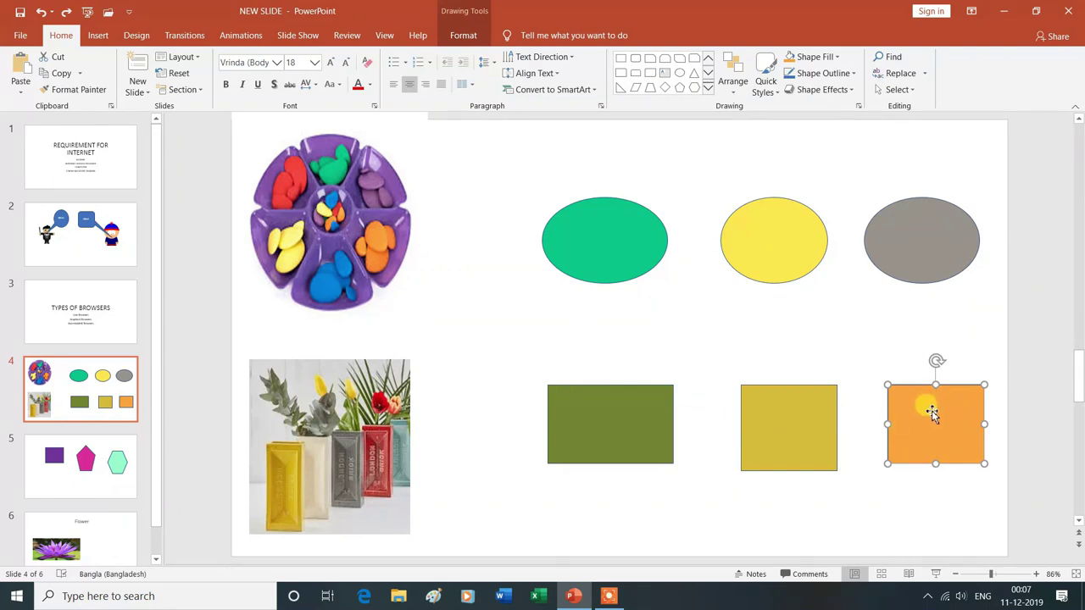
{"action": "left_click", "coordinate": [601, 239]}
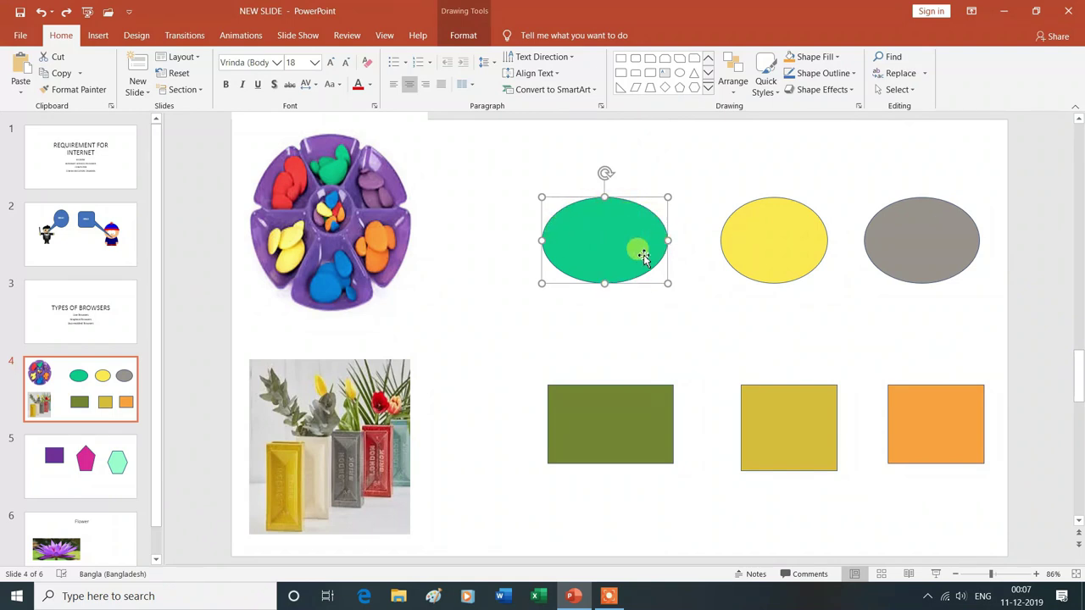
Give the green ellipse a picture fill using the flower 2 image from file.
{"action": "left_click", "coordinate": [839, 59]}
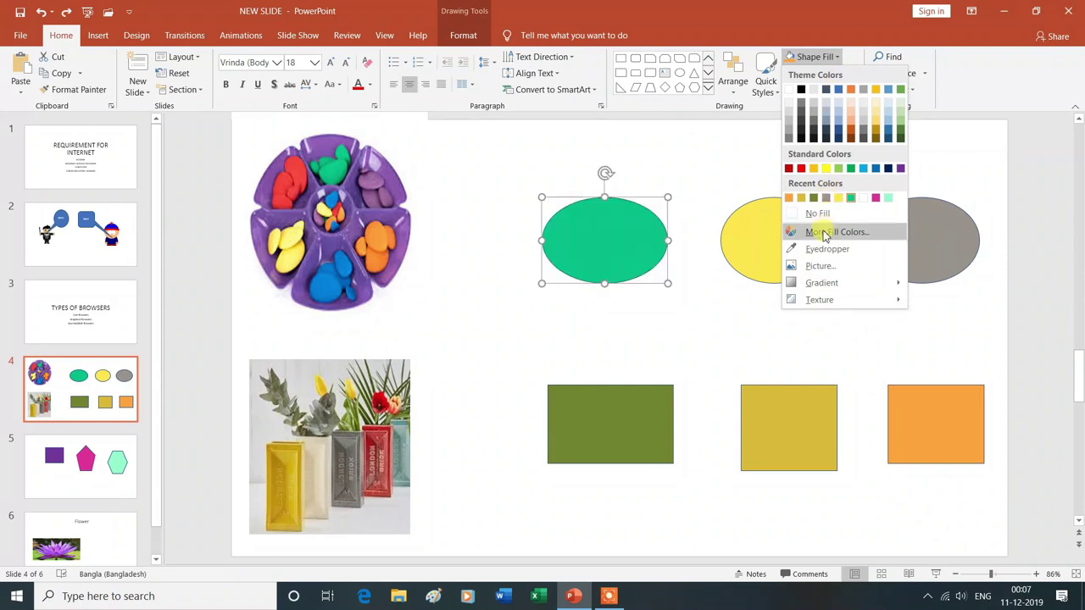
{"action": "left_click", "coordinate": [819, 268]}
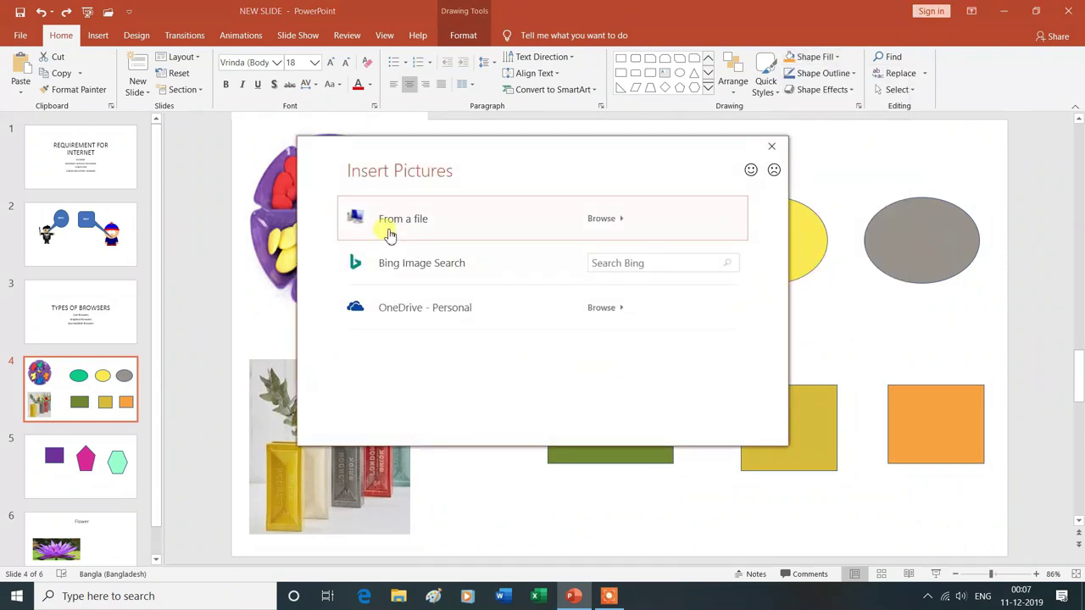
{"action": "left_click", "coordinate": [610, 219]}
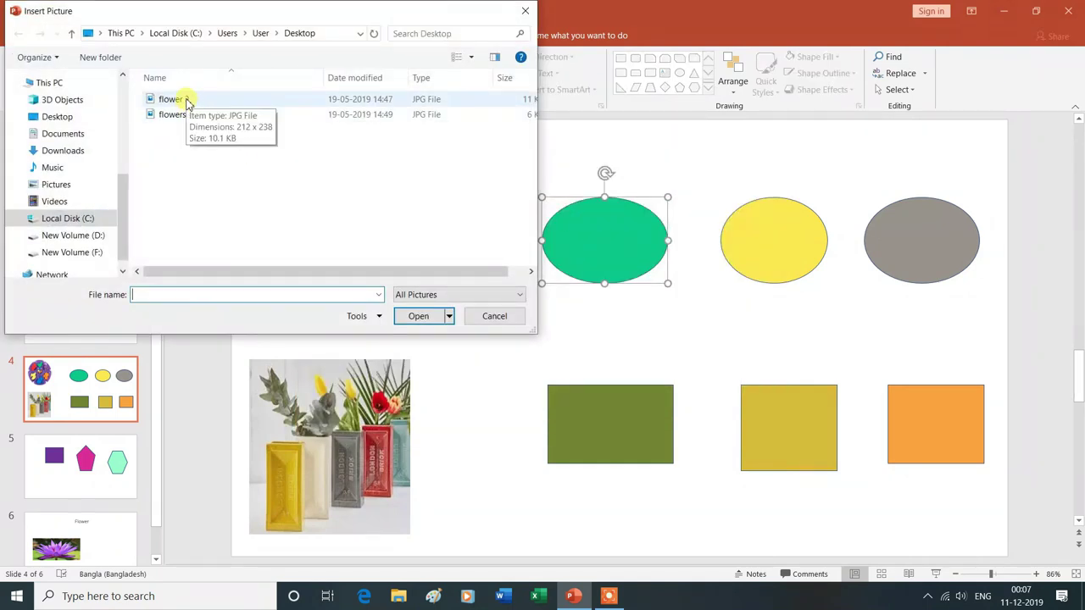
{"action": "left_click", "coordinate": [188, 100]}
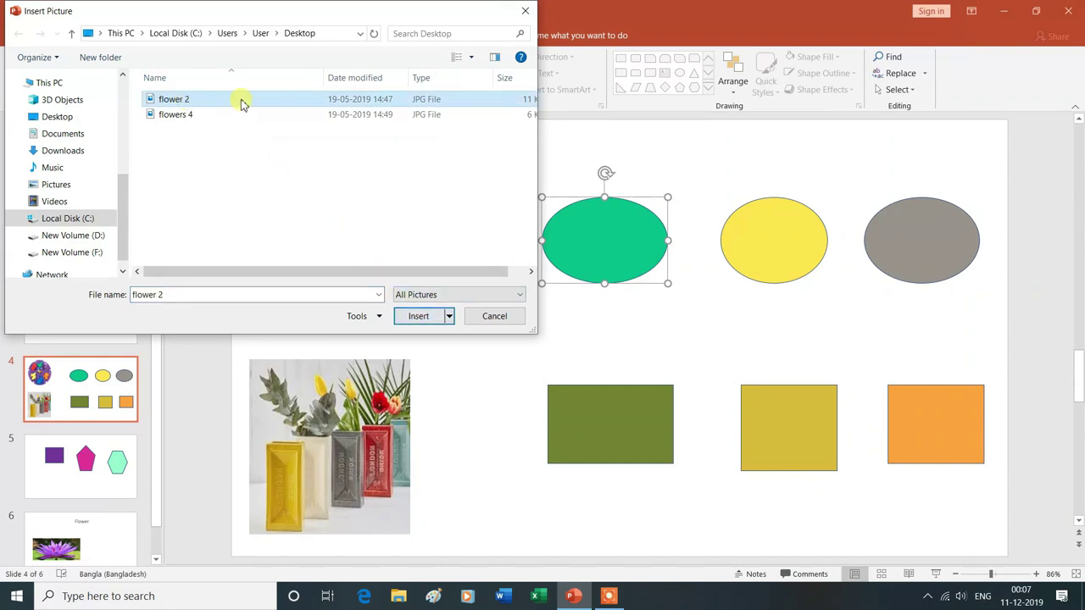
{"action": "left_click", "coordinate": [434, 319]}
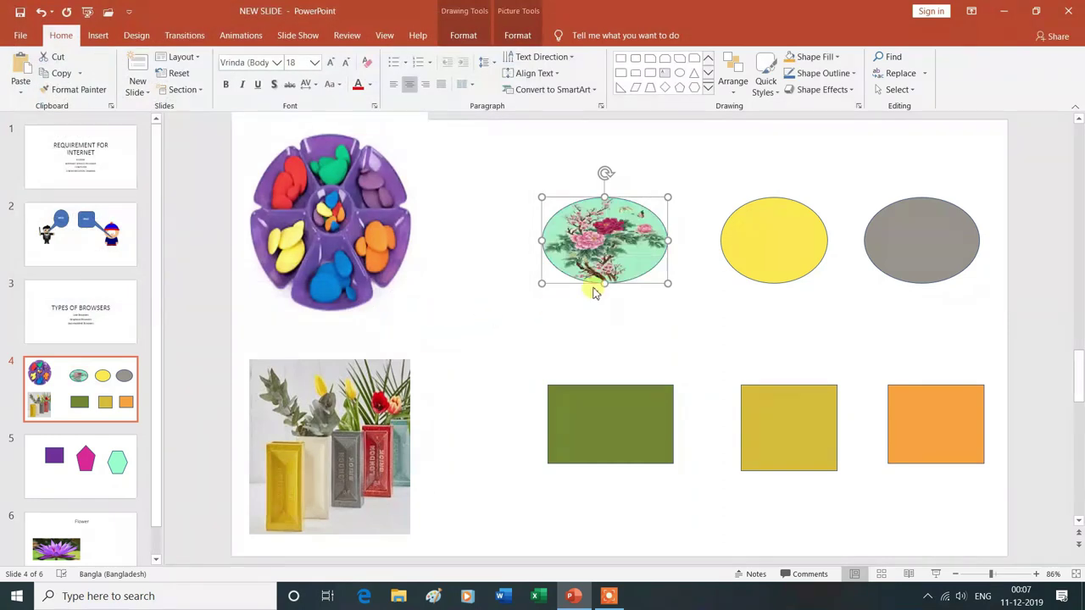
{"action": "left_click", "coordinate": [779, 244]}
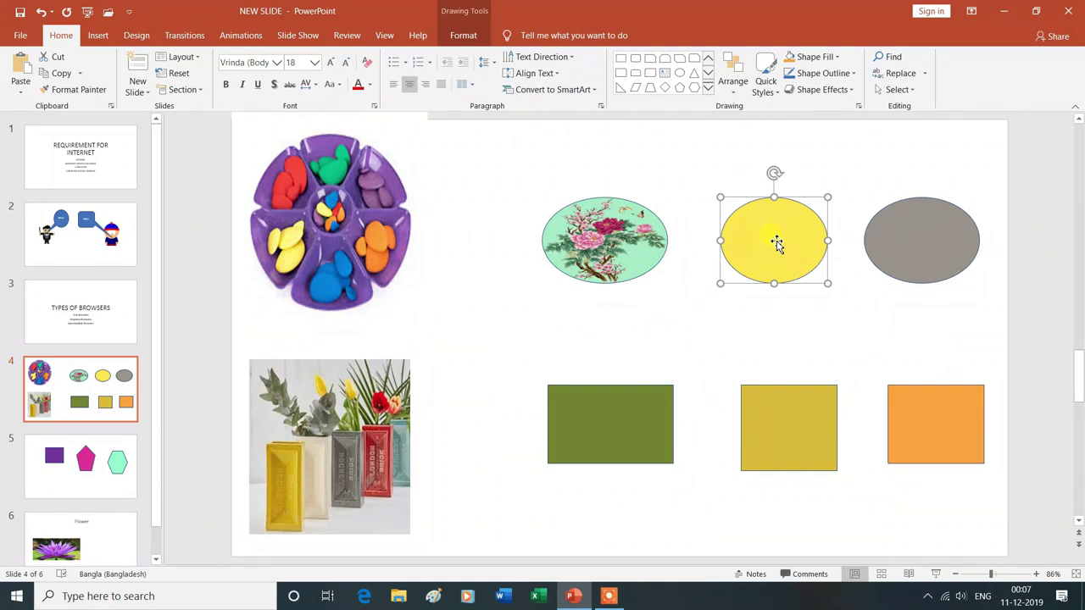
{"action": "left_click", "coordinate": [836, 58]}
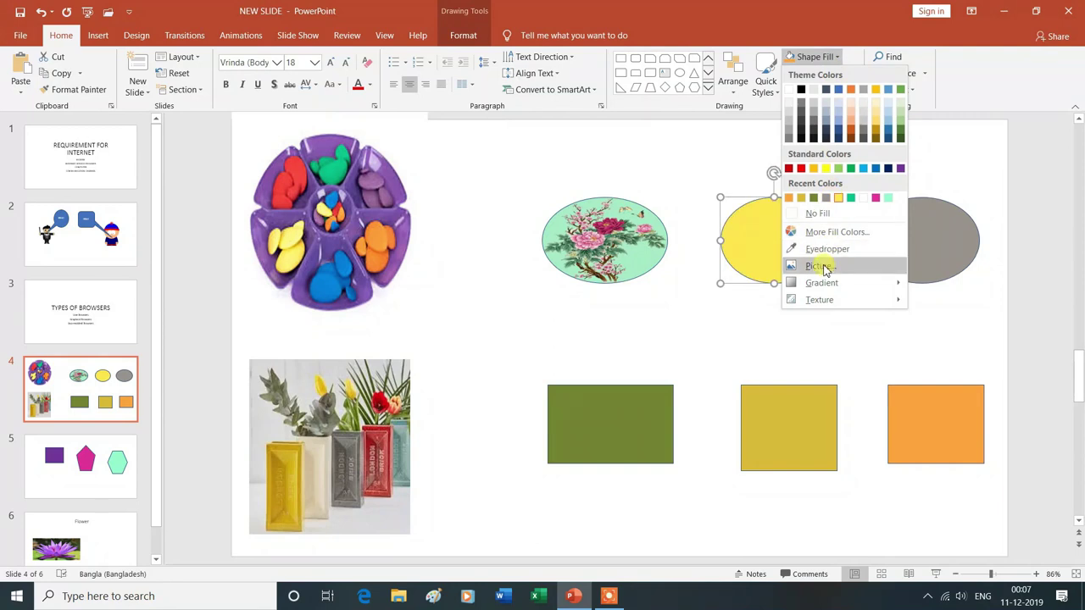
Fill the yellow ellipse with the flowers 4 picture from file.
{"action": "left_click", "coordinate": [816, 266]}
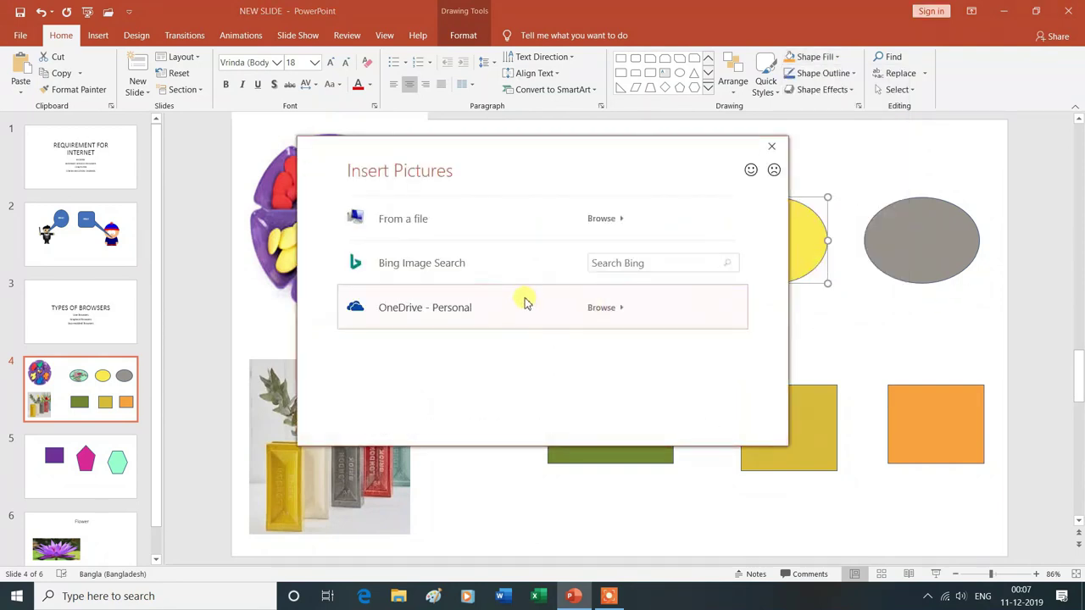
{"action": "left_click", "coordinate": [603, 222]}
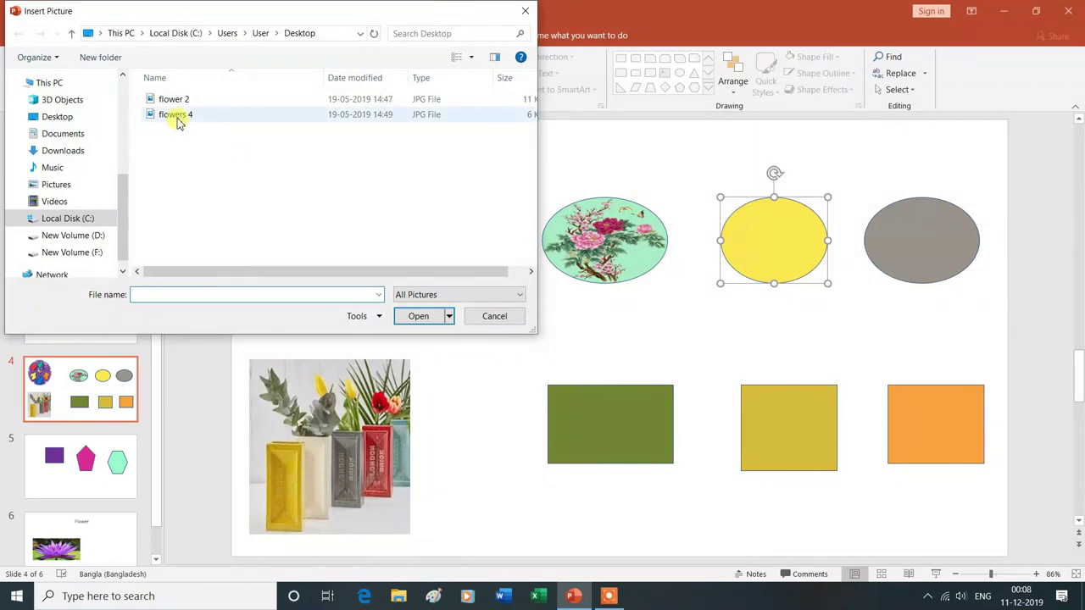
{"action": "left_click", "coordinate": [176, 115]}
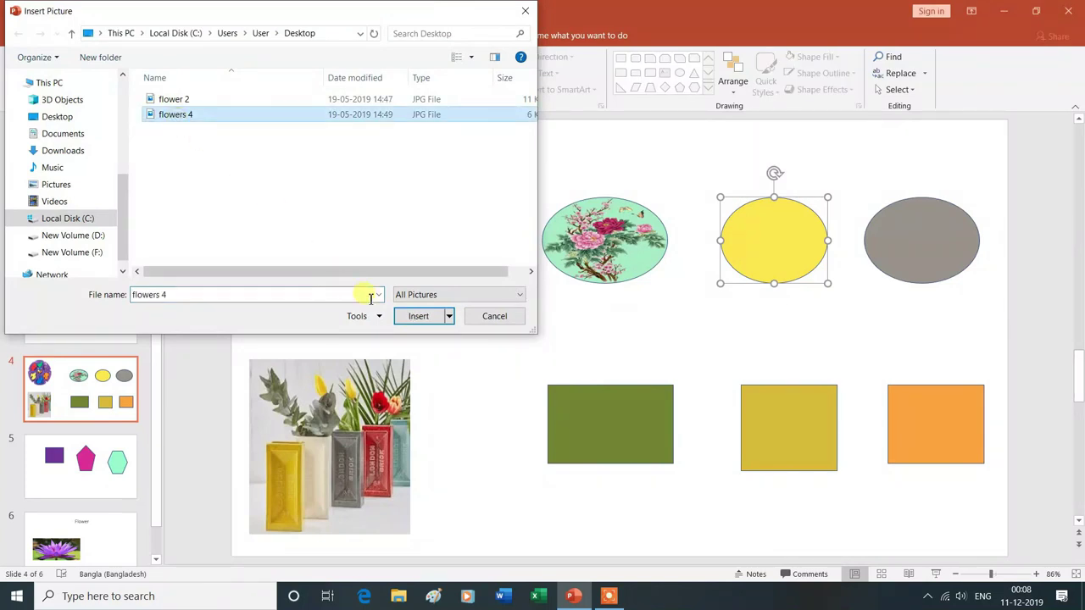
{"action": "left_click", "coordinate": [418, 316]}
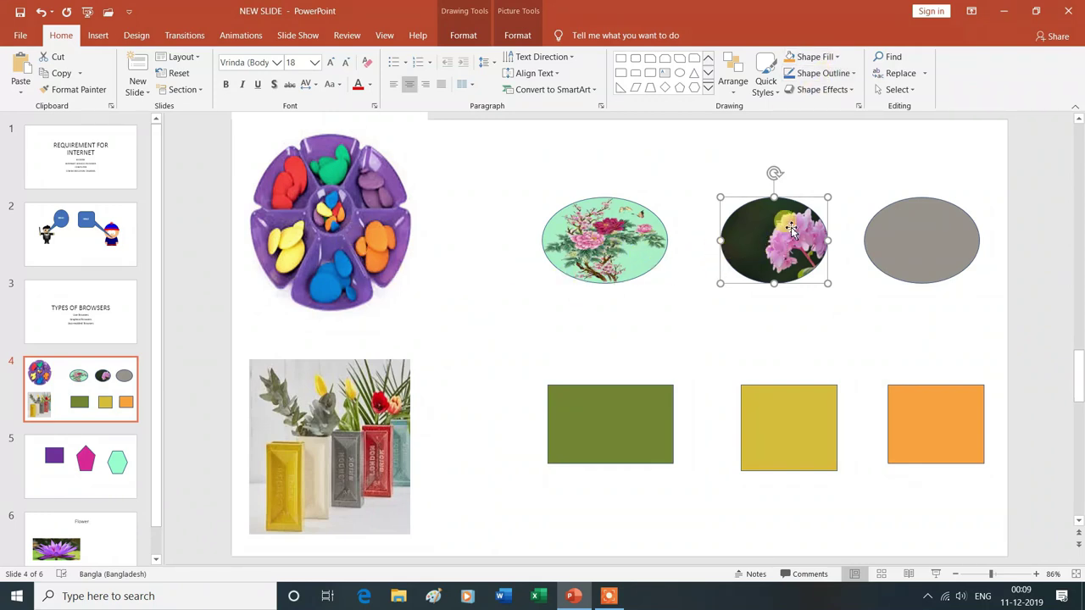
Delete the light-green ellipse, the green, yellow and orange rectangles, the grey ellipse and the vase photo.
{"action": "left_click", "coordinate": [640, 256]}
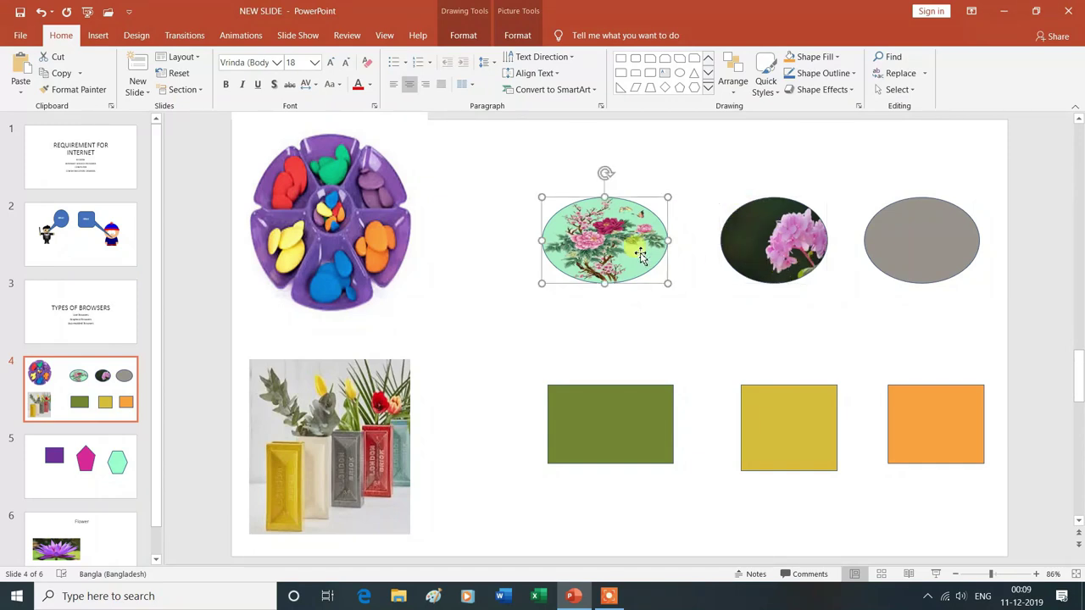
{"action": "key", "text": "Delete"}
{"action": "left_click", "coordinate": [634, 432]}
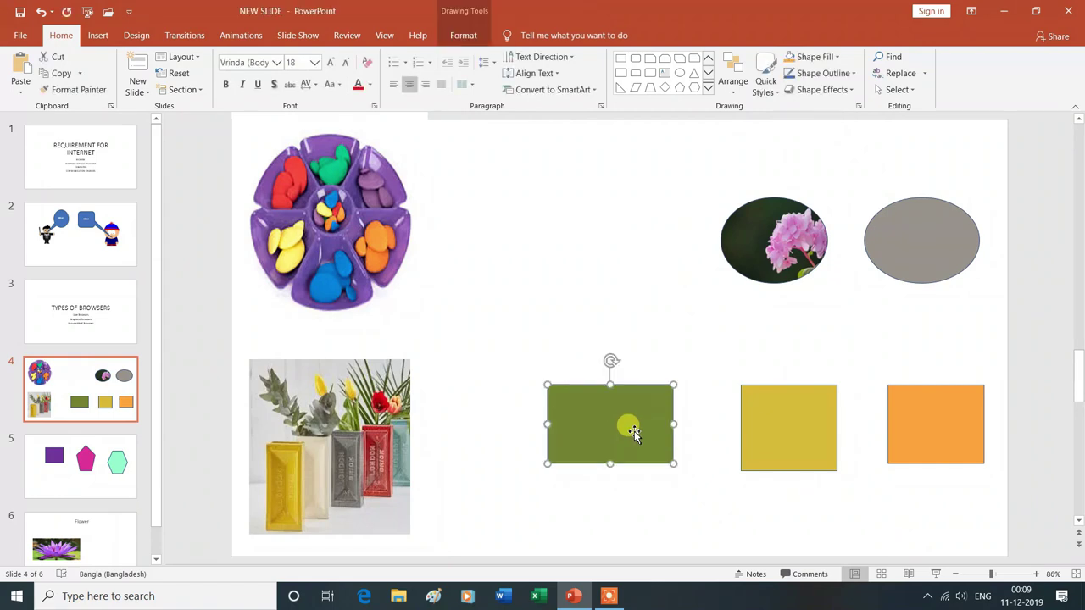
{"action": "key", "text": "Delete"}
{"action": "left_click", "coordinate": [830, 428]}
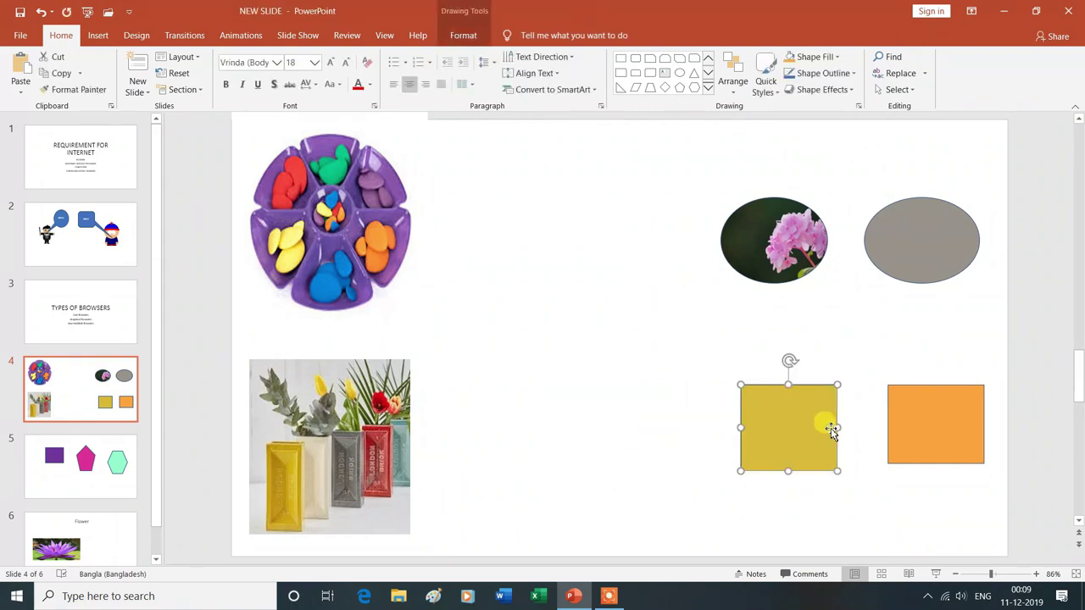
{"action": "key", "text": "Delete"}
{"action": "left_click", "coordinate": [907, 452]}
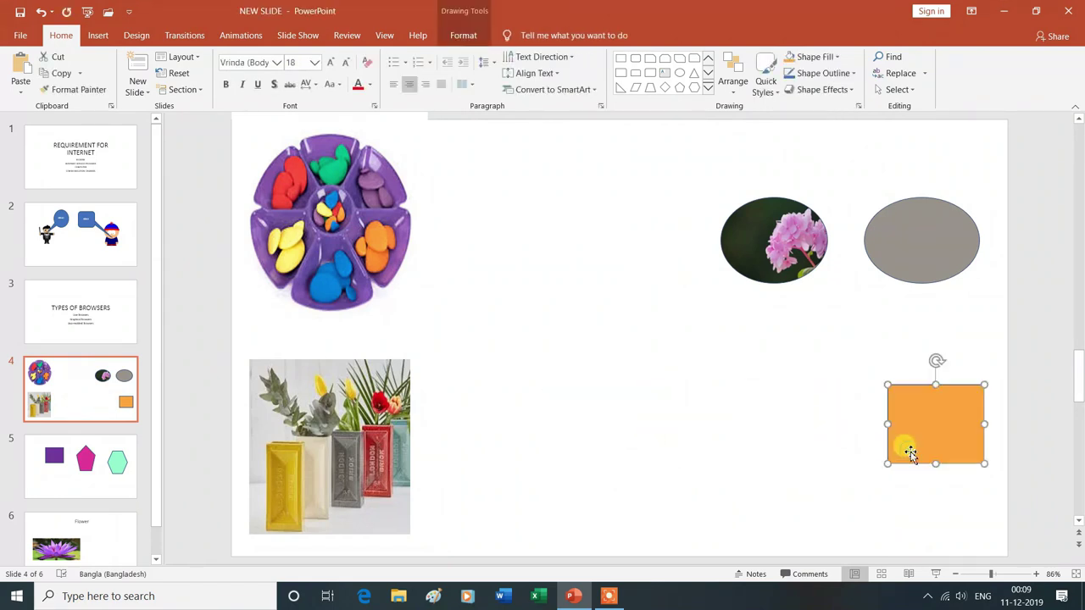
{"action": "key", "text": "Delete"}
{"action": "left_click", "coordinate": [918, 277]}
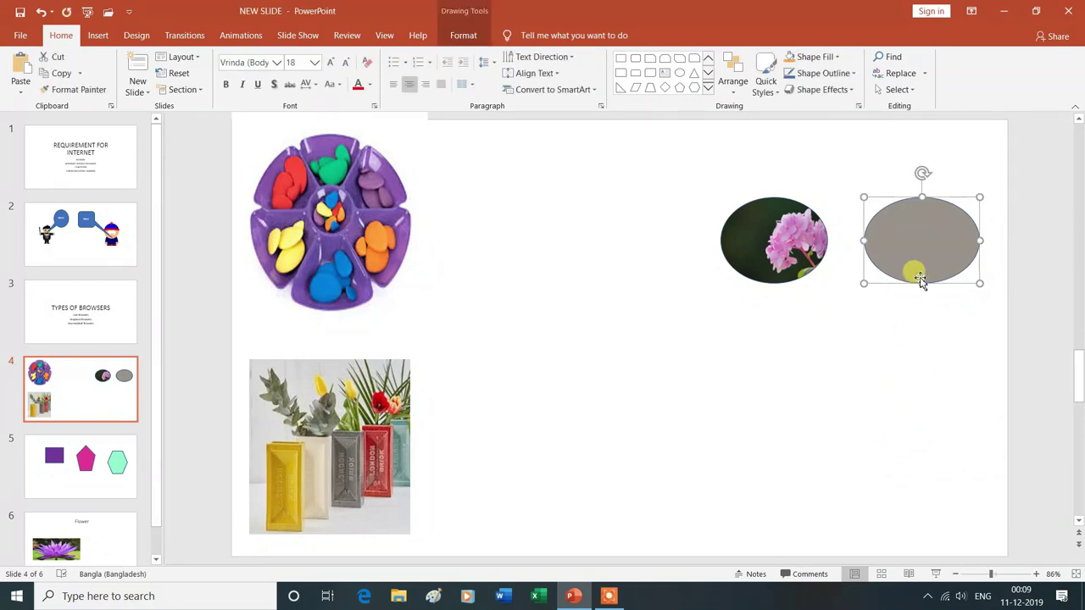
{"action": "key", "text": "Delete"}
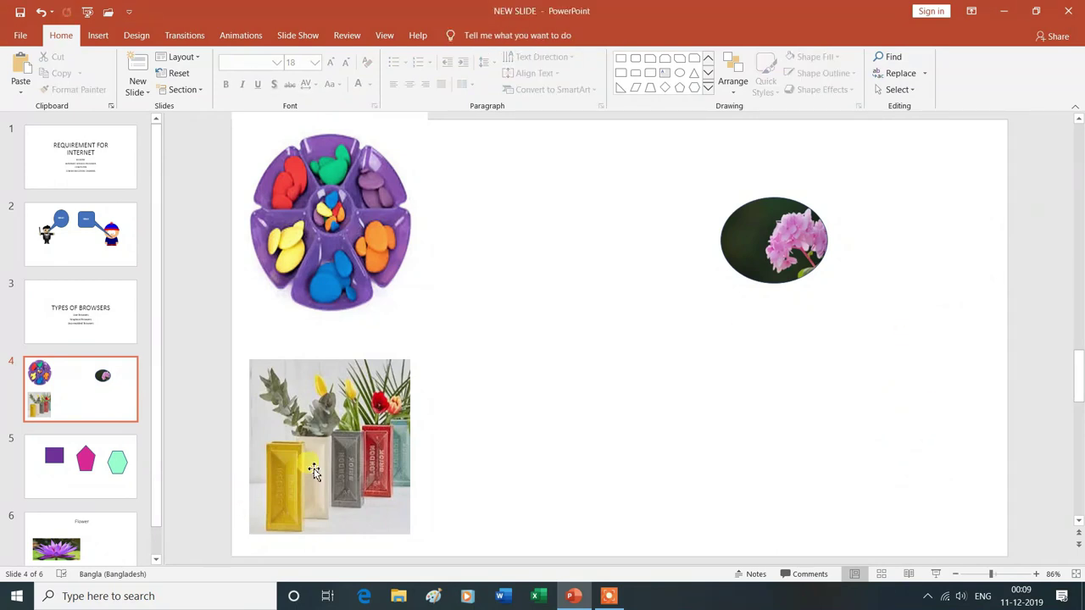
{"action": "left_click", "coordinate": [314, 472]}
{"action": "key", "text": "Delete"}
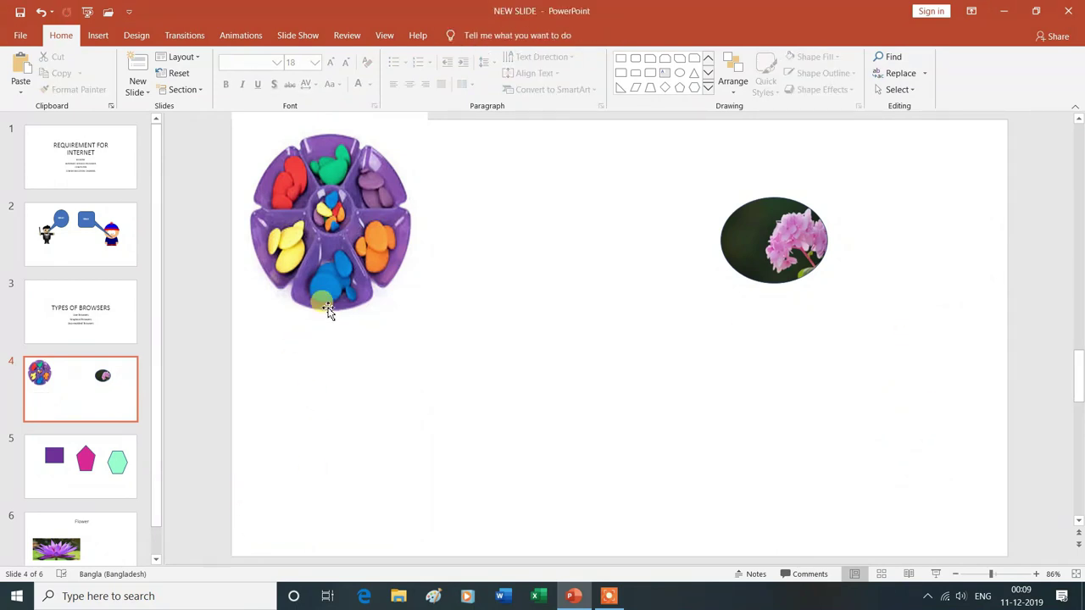
Delete the tray photo, then move the flower ellipse toward the centre and stretch it wider and taller.
{"action": "left_click", "coordinate": [344, 272]}
{"action": "key", "text": "Delete"}
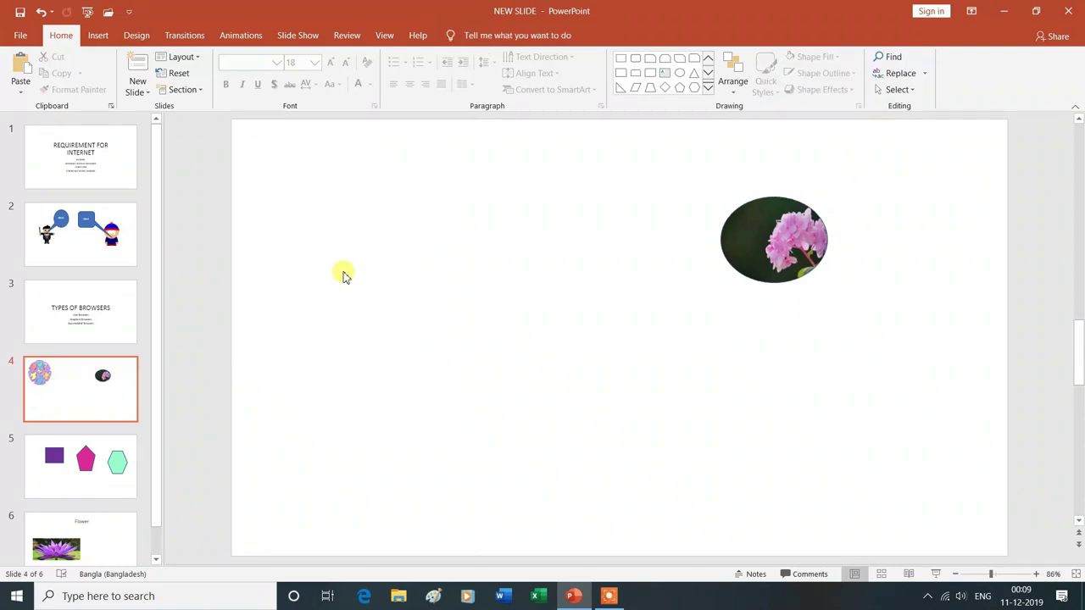
{"action": "left_click_drag", "start_coordinate": [785, 238], "coordinate": [606, 303]}
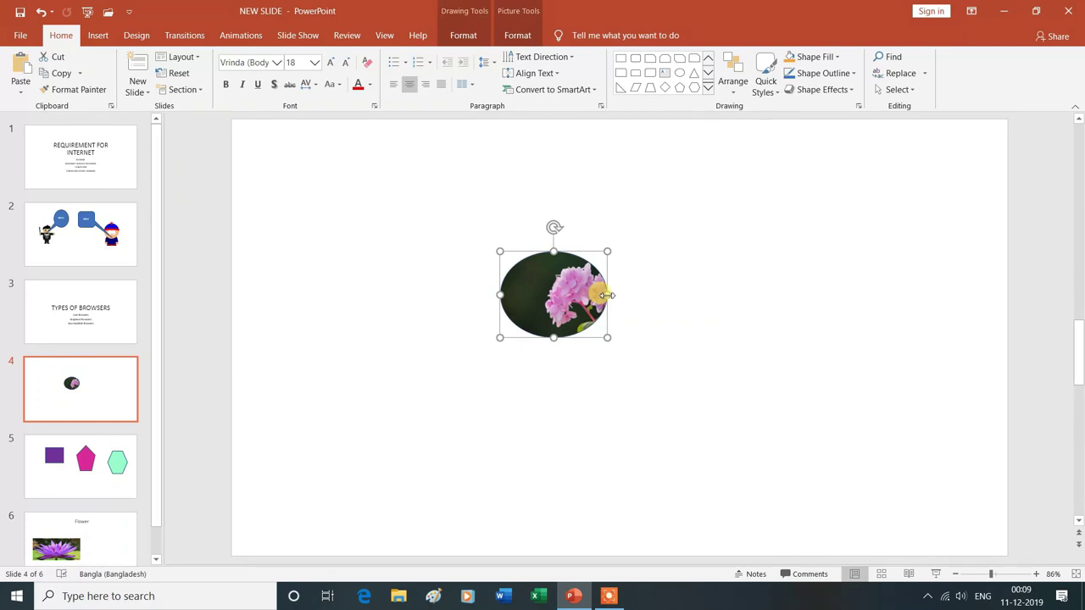
{"action": "left_click_drag", "start_coordinate": [607, 295], "coordinate": [770, 298]}
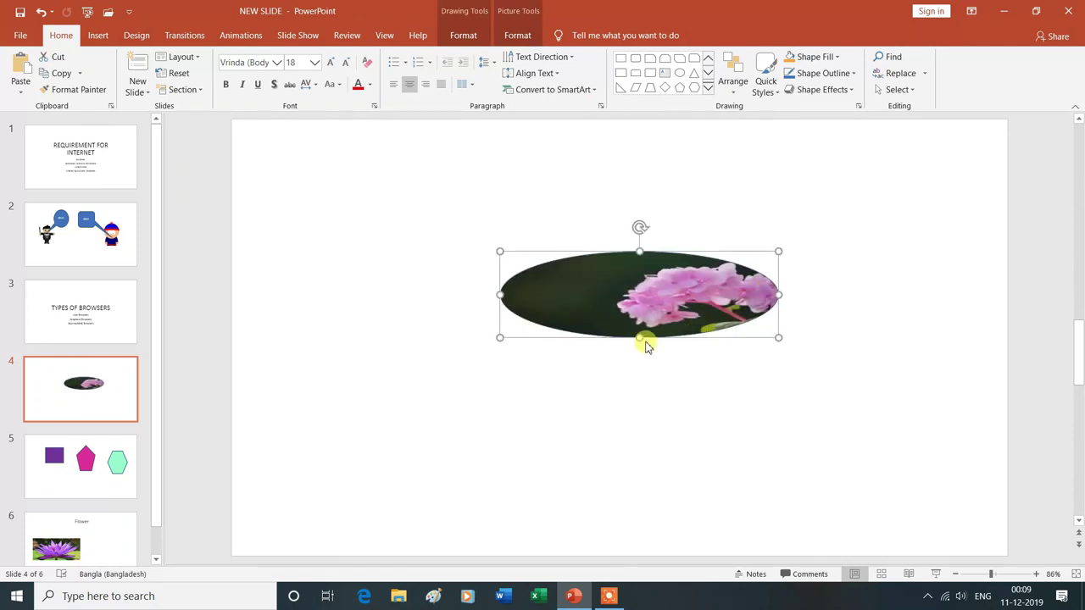
{"action": "left_click_drag", "start_coordinate": [639, 337], "coordinate": [642, 447]}
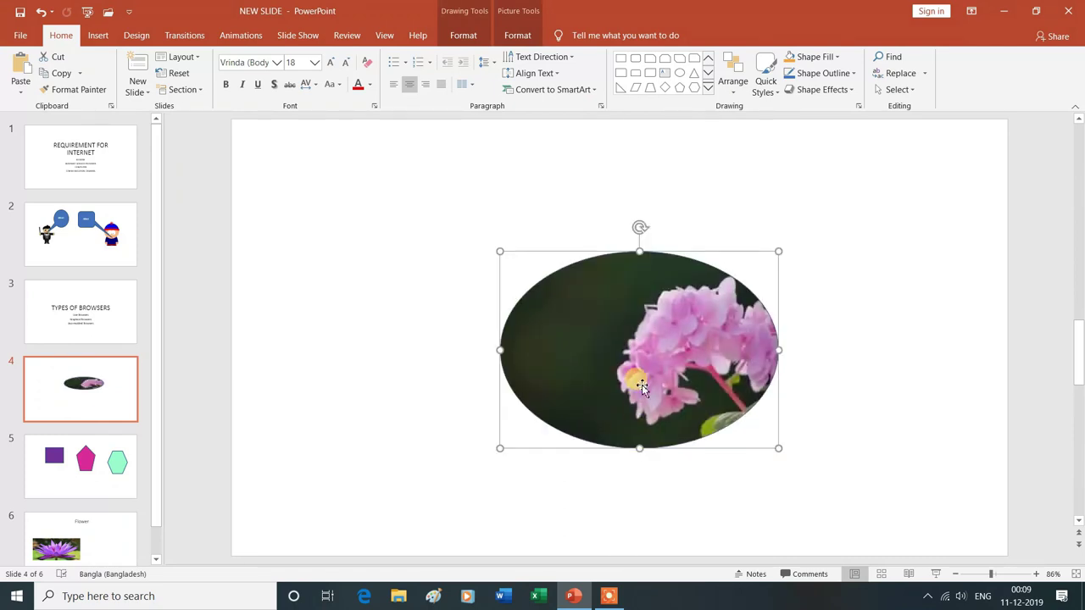
{"action": "left_click_drag", "start_coordinate": [643, 350], "coordinate": [605, 282]}
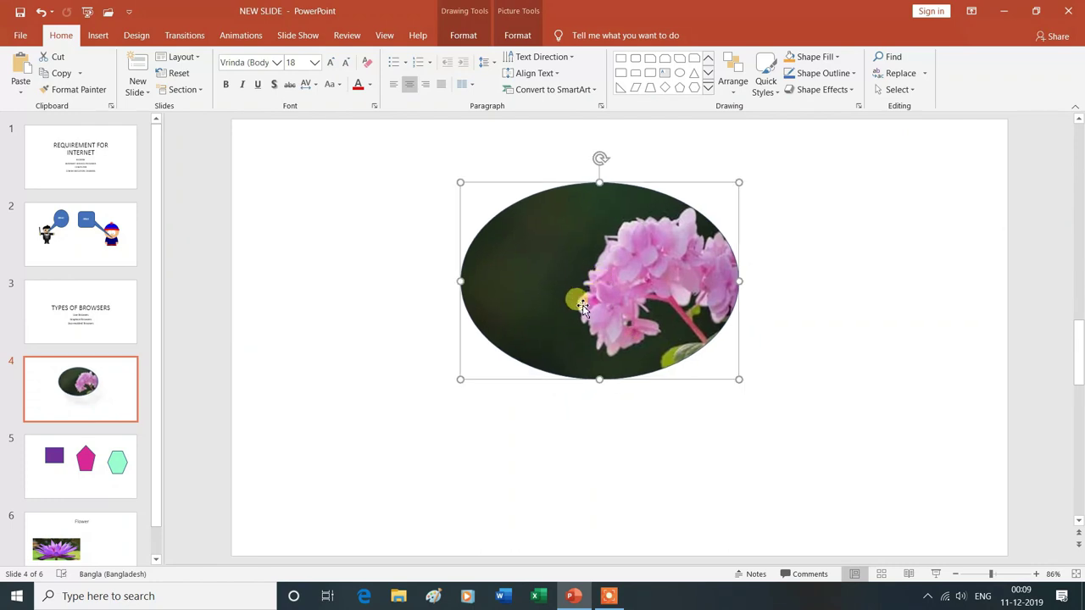
{"action": "left_click_drag", "start_coordinate": [600, 181], "coordinate": [599, 160]}
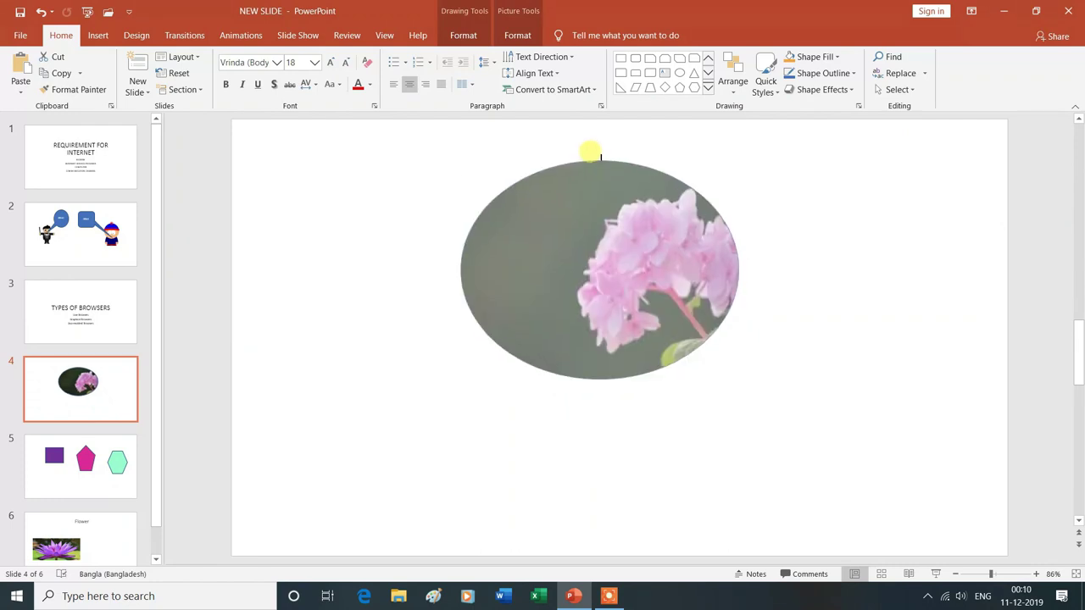
{"action": "left_click", "coordinate": [837, 57]}
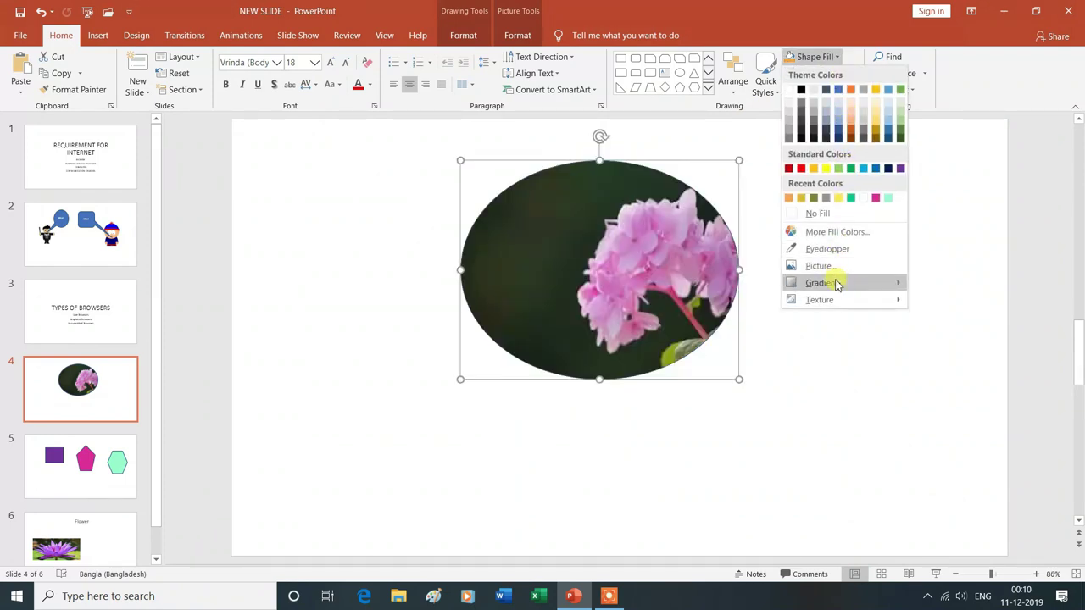
{"action": "mouse_move", "coordinate": [837, 285]}
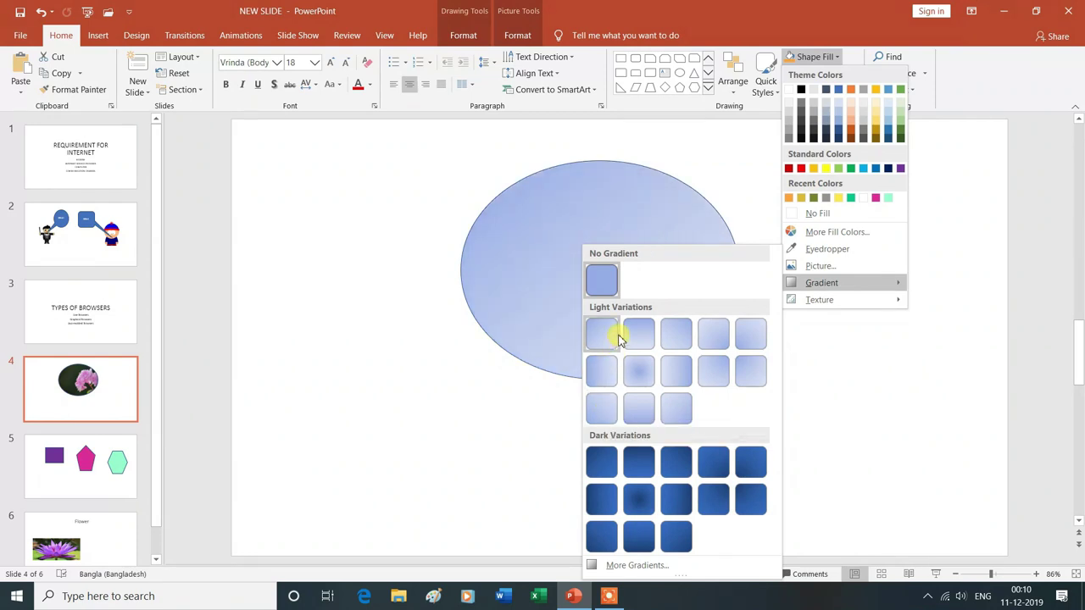
{"action": "left_click", "coordinate": [855, 337]}
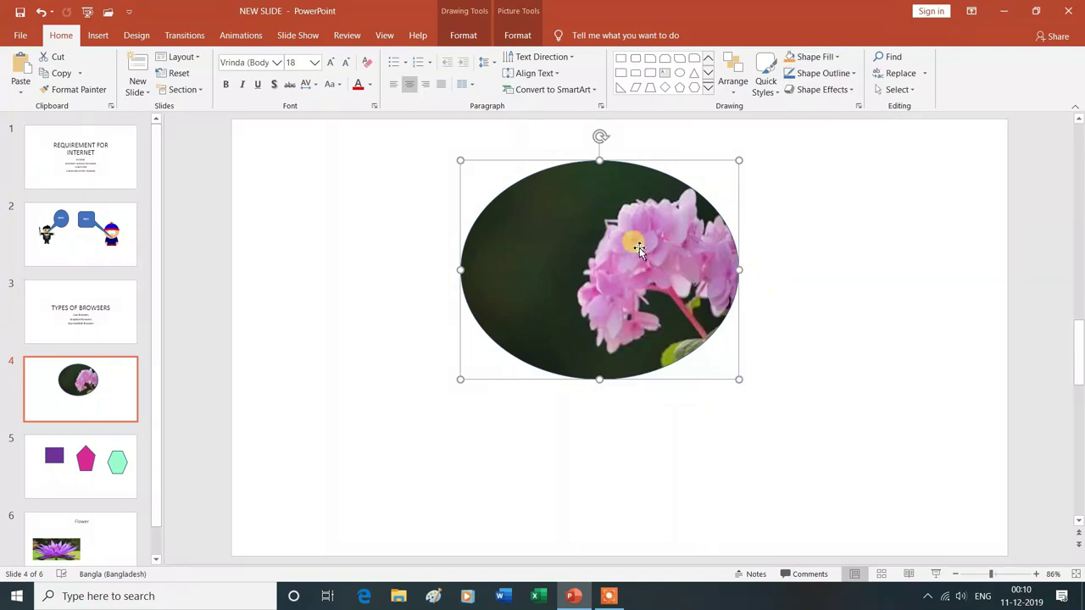
Apply the Denim texture as the ellipse's fill.
{"action": "left_click", "coordinate": [836, 56]}
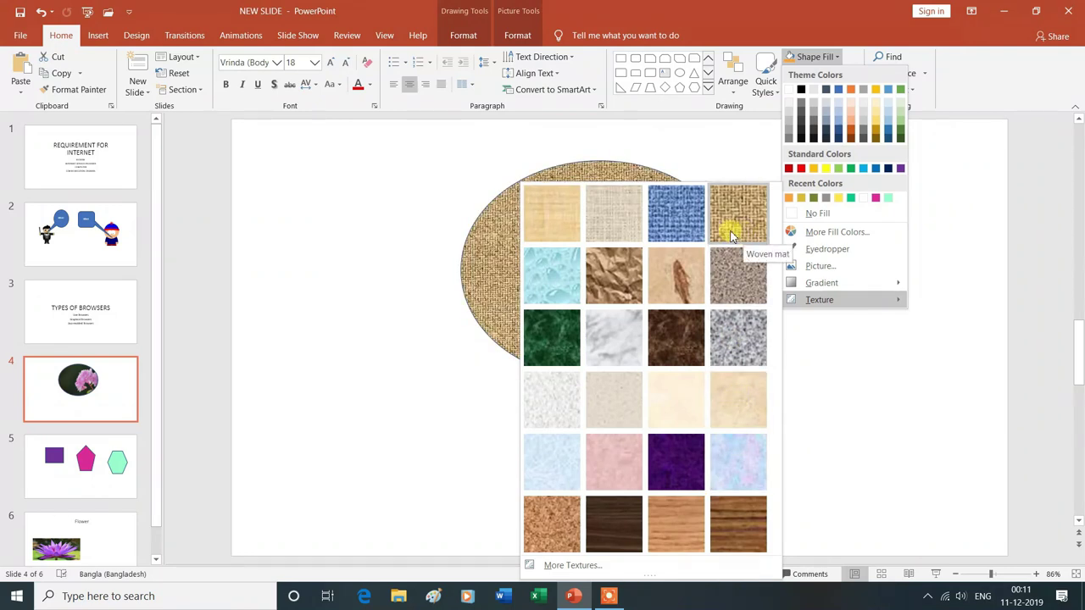
{"action": "left_click", "coordinate": [683, 224]}
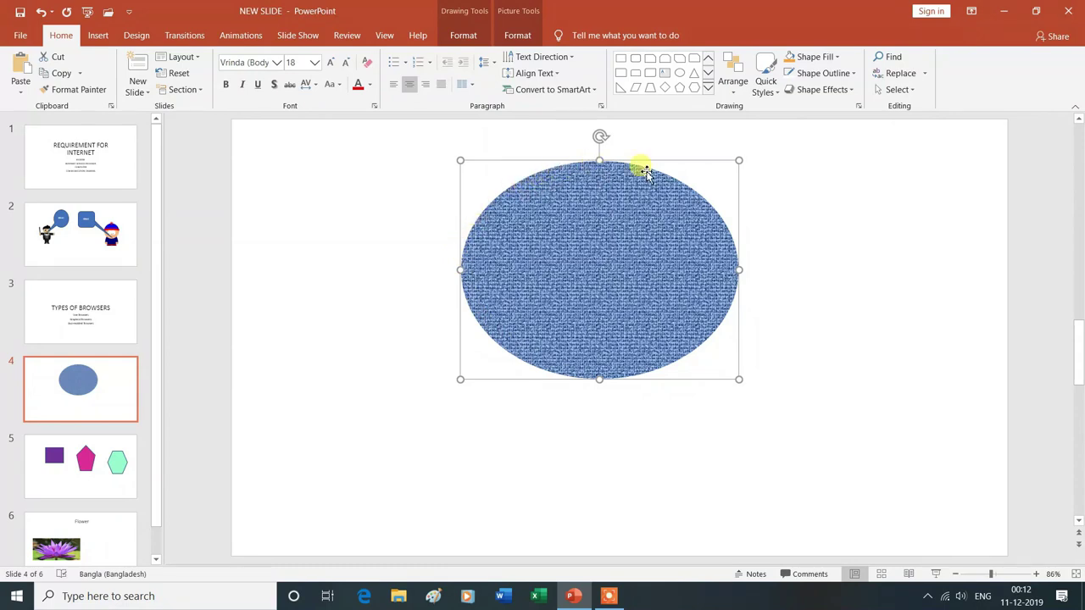
Make the ellipse outline red, then change it to a teal shade from More Outline Colors.
{"action": "left_click", "coordinate": [856, 74]}
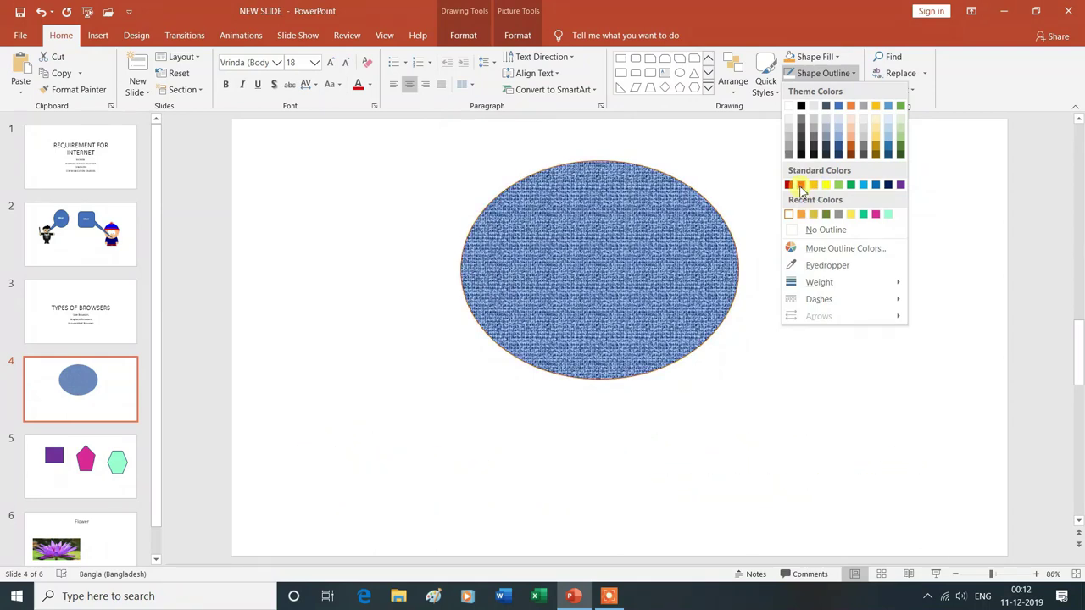
{"action": "left_click", "coordinate": [801, 186]}
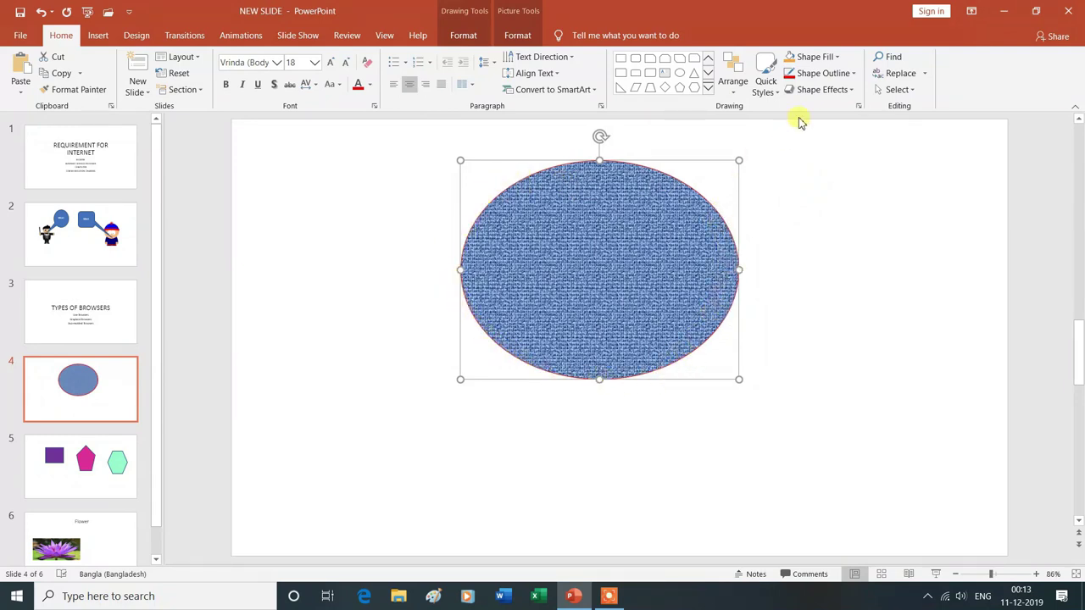
{"action": "left_click", "coordinate": [856, 77]}
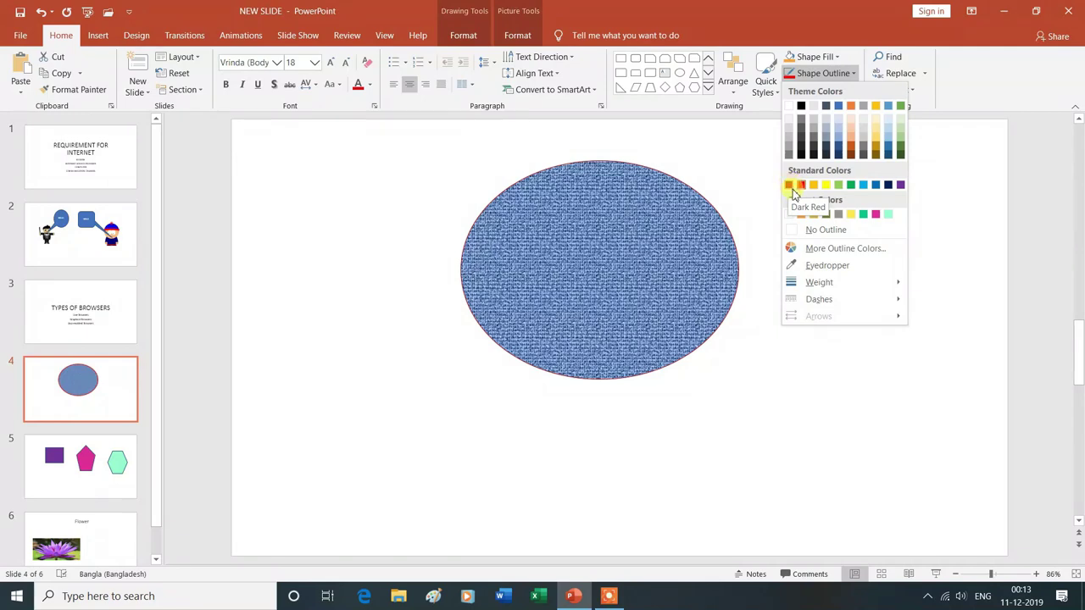
{"action": "left_click", "coordinate": [821, 252]}
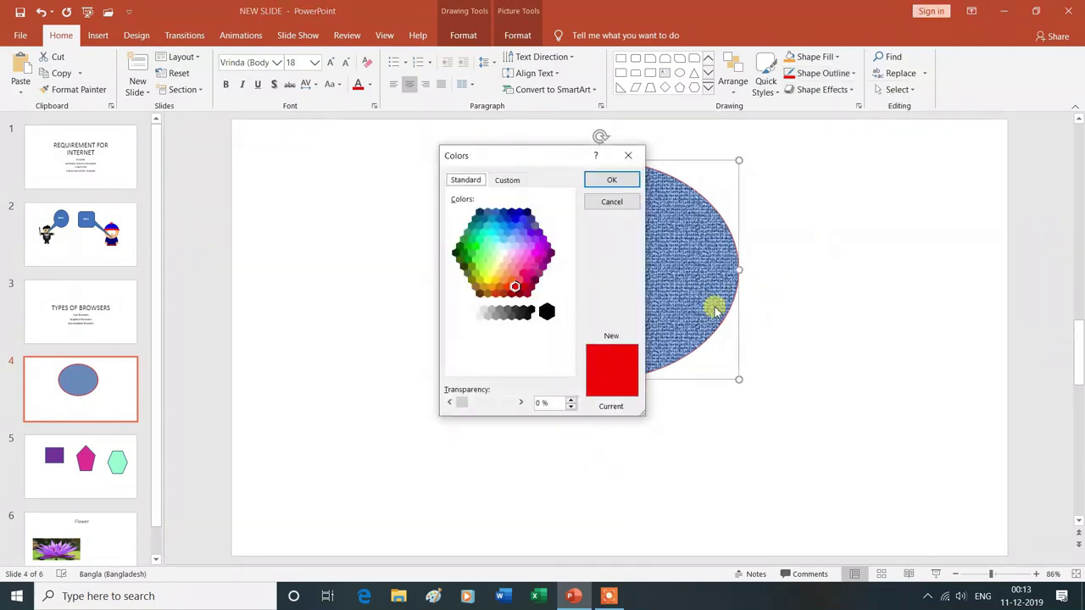
{"action": "left_click", "coordinate": [487, 253]}
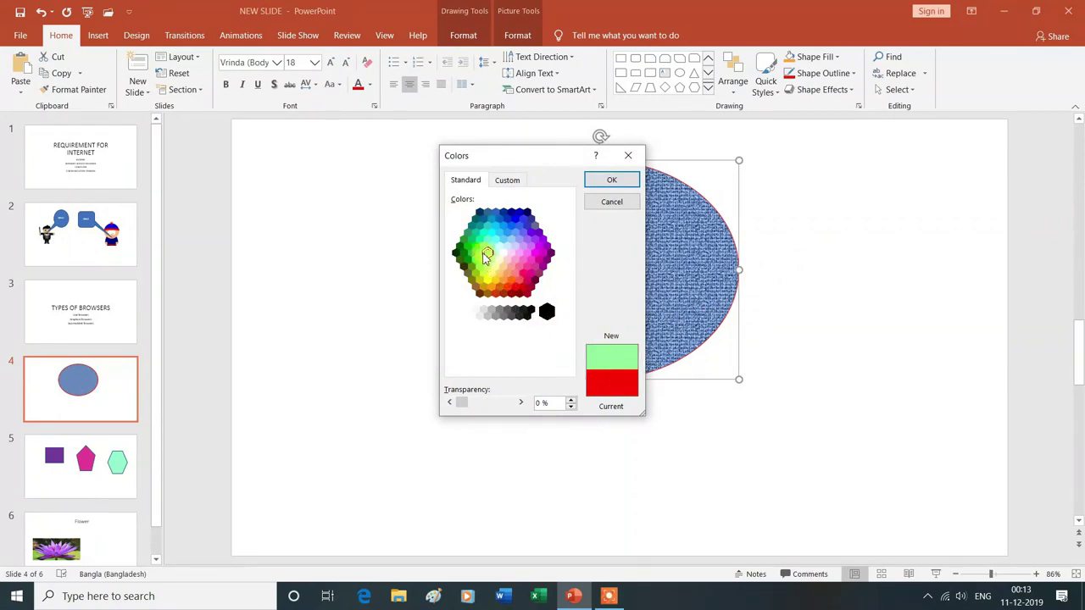
{"action": "left_click", "coordinate": [475, 232]}
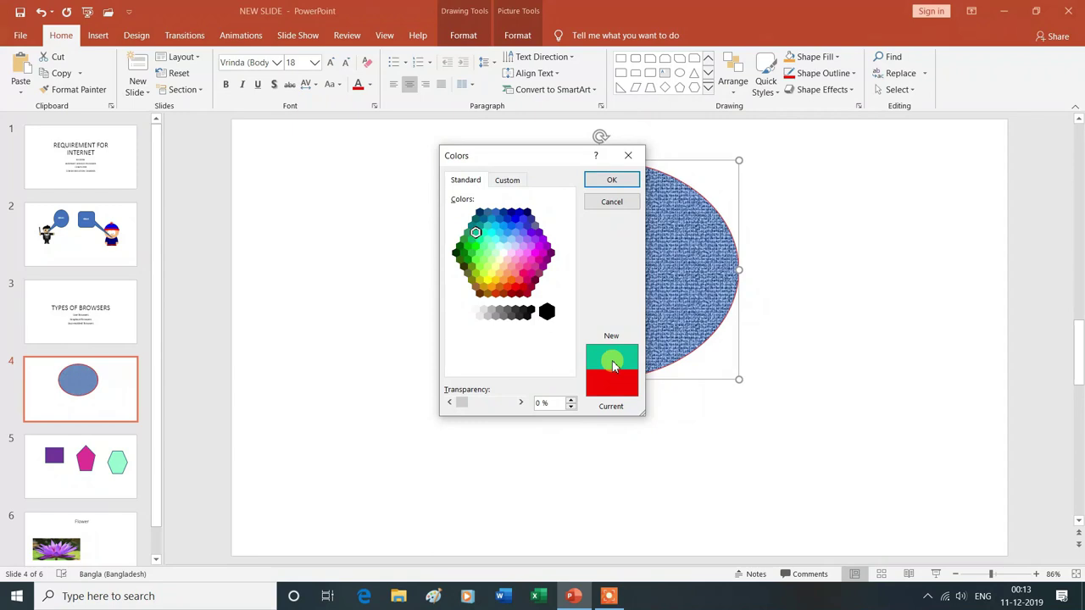
{"action": "left_click", "coordinate": [620, 179]}
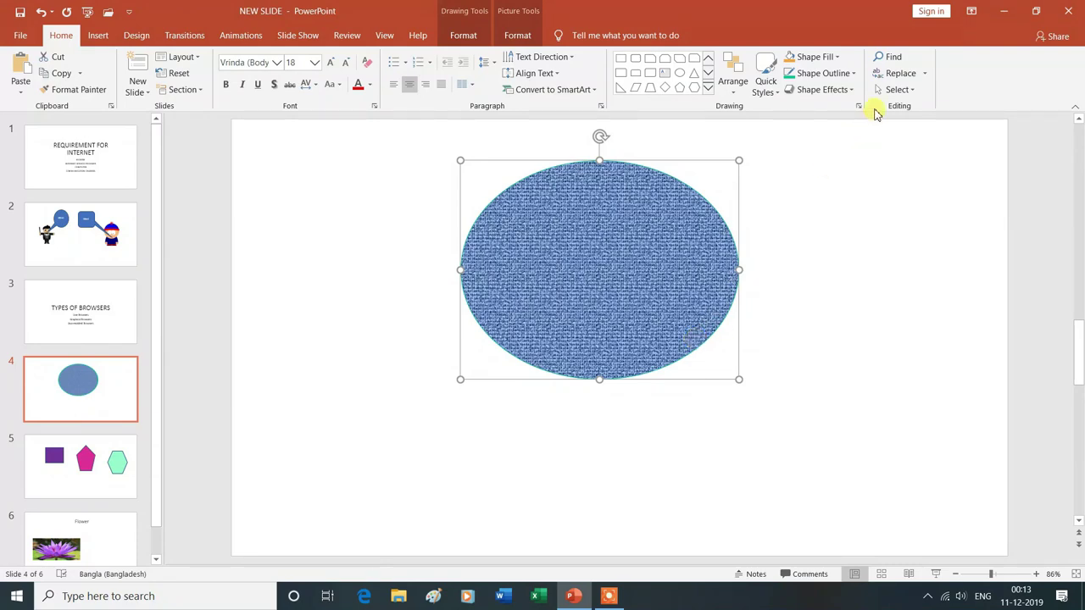
{"action": "left_click", "coordinate": [857, 76]}
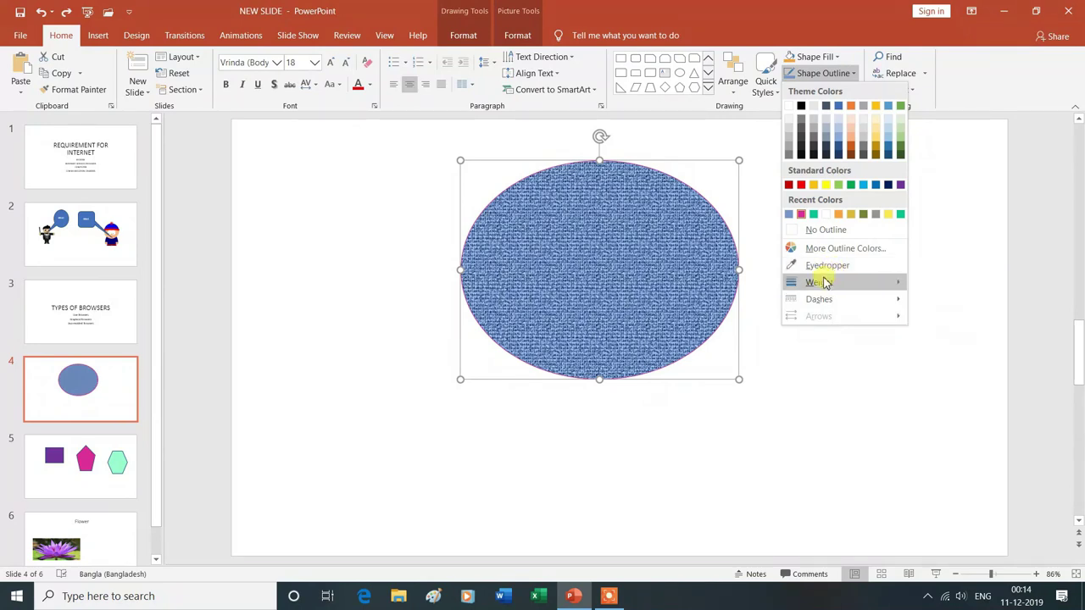
Set the outline weight to 6 pt and Round Dot dashes, nudging the ellipse right and down.
{"action": "mouse_move", "coordinate": [812, 291]}
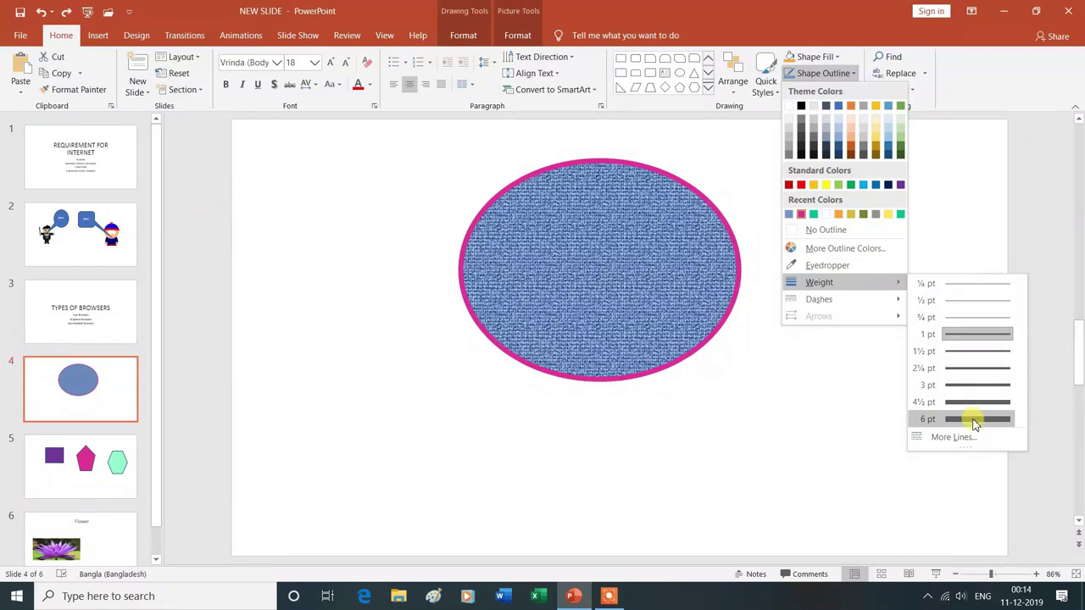
{"action": "left_click", "coordinate": [974, 421]}
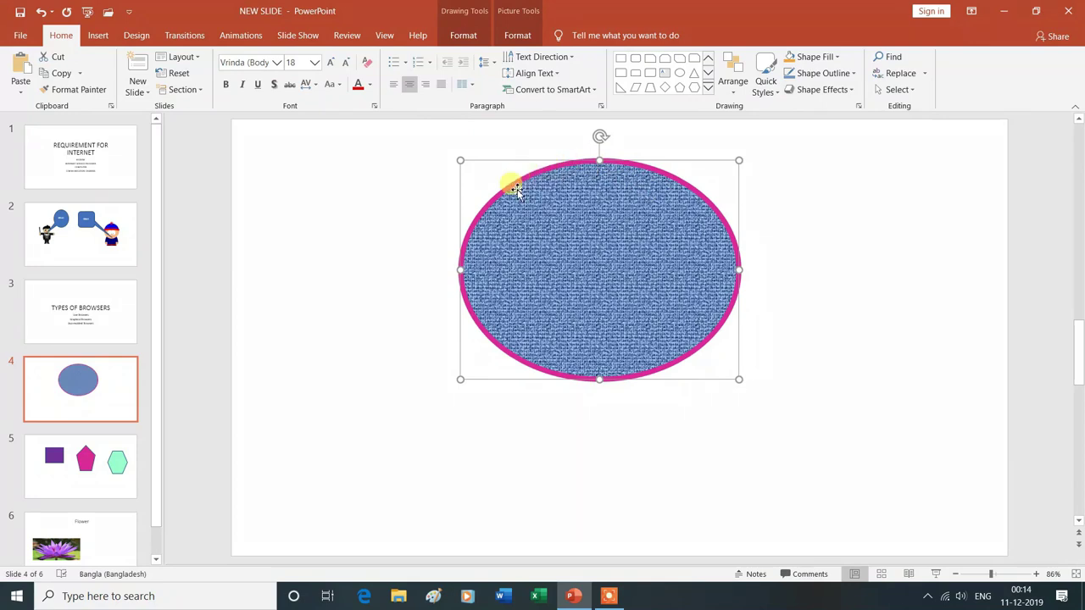
{"action": "left_click_drag", "start_coordinate": [500, 340], "coordinate": [531, 351]}
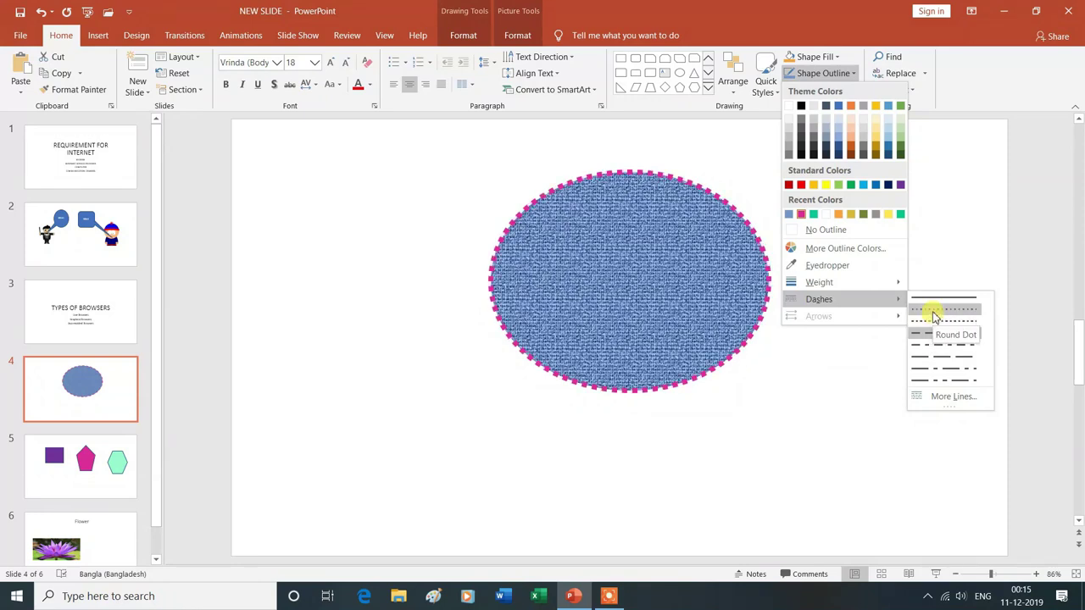
{"action": "left_click", "coordinate": [934, 315]}
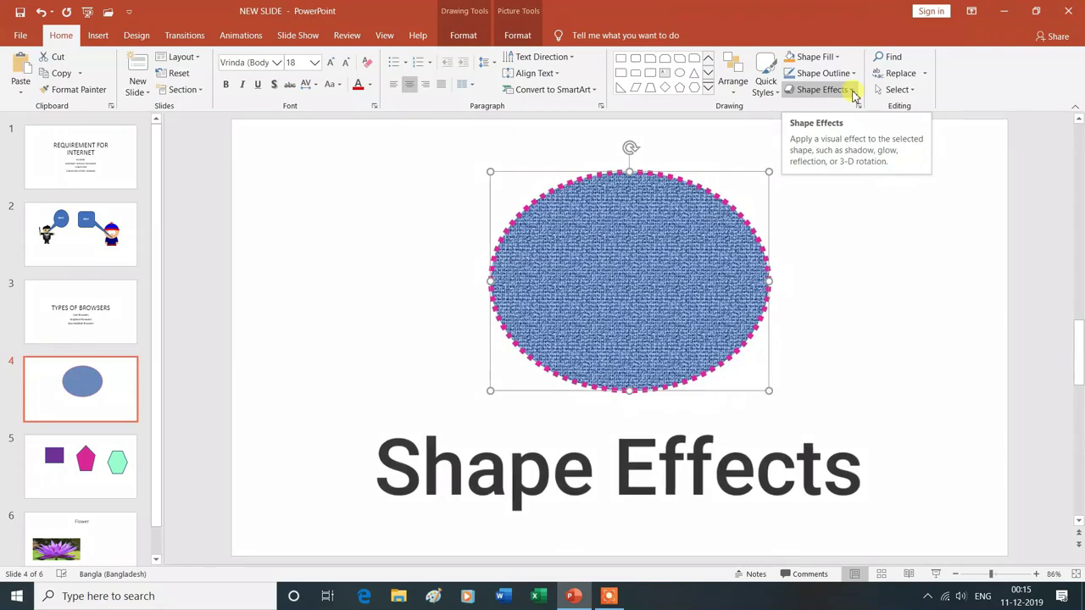
Apply the Preset 2 shape effect to the ellipse.
{"action": "left_click", "coordinate": [853, 90]}
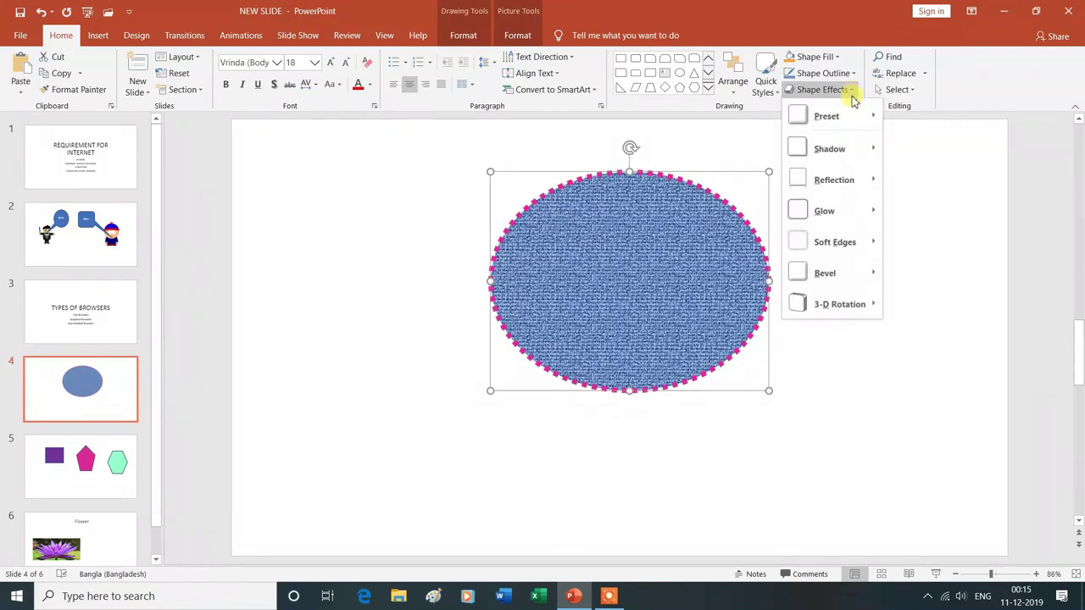
{"action": "mouse_move", "coordinate": [851, 120]}
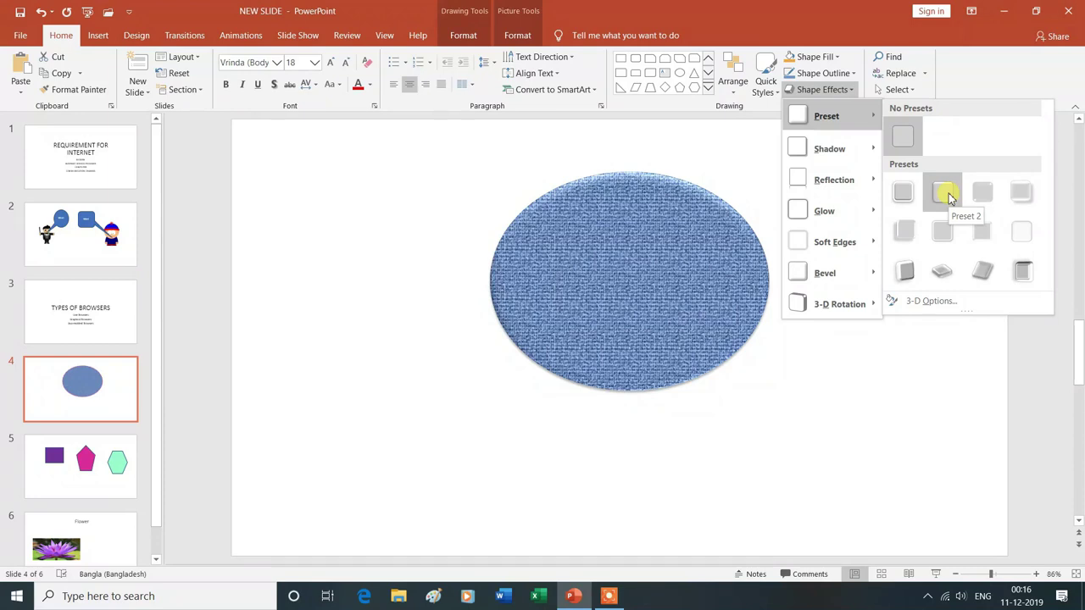
{"action": "left_click", "coordinate": [949, 194]}
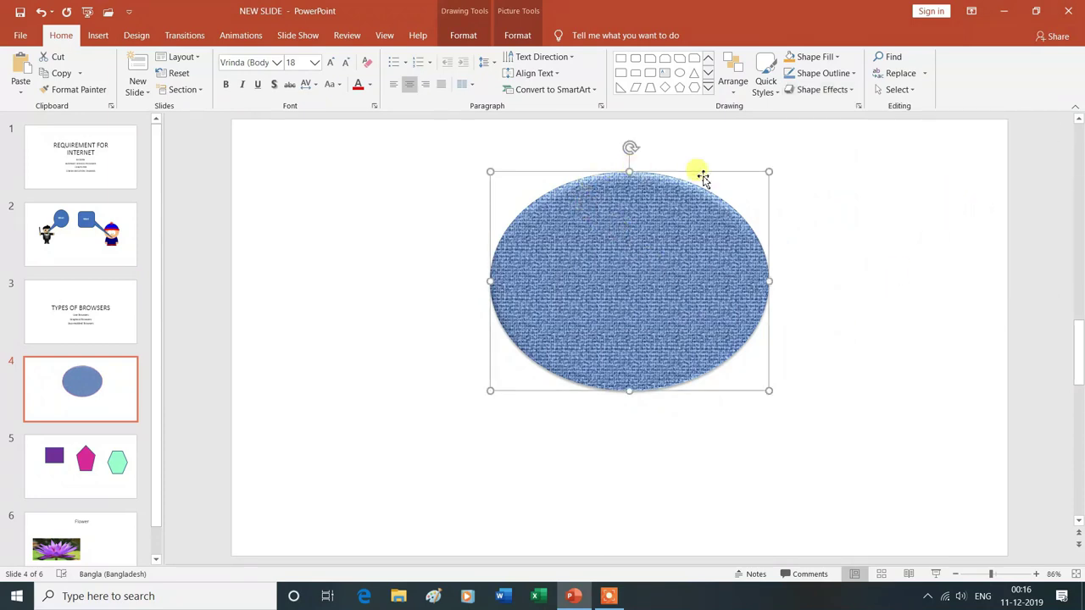
Add an inner shadow to the ellipse.
{"action": "left_click", "coordinate": [845, 91]}
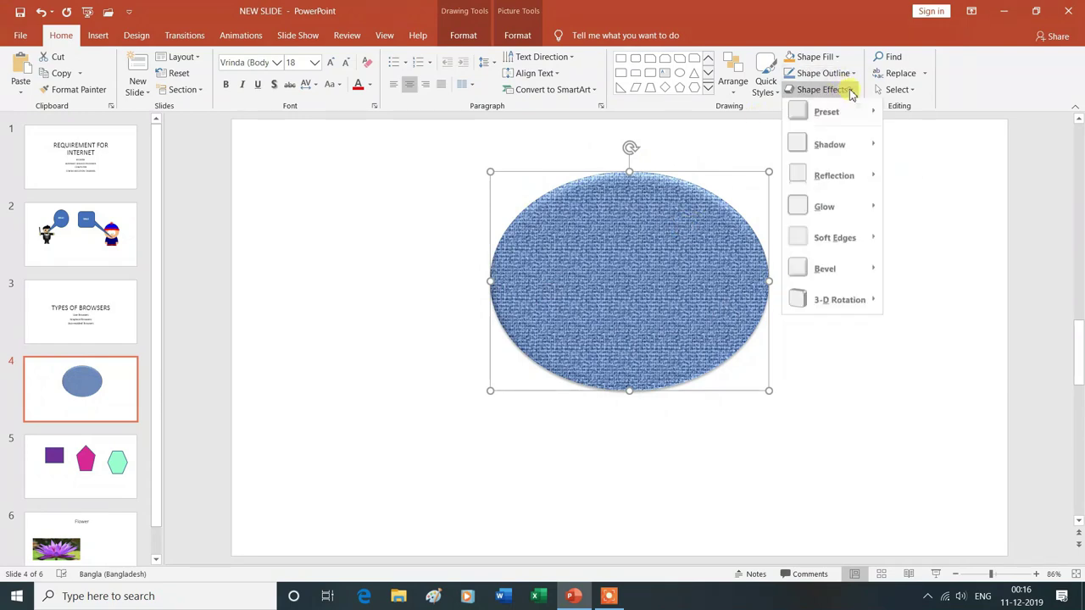
{"action": "mouse_move", "coordinate": [847, 123]}
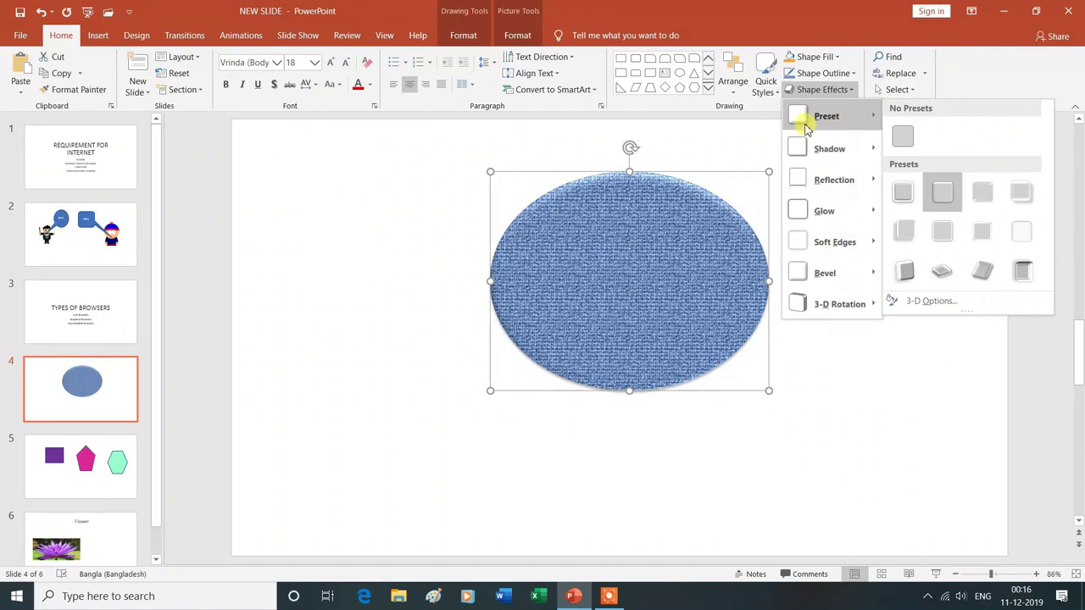
{"action": "mouse_move", "coordinate": [824, 155]}
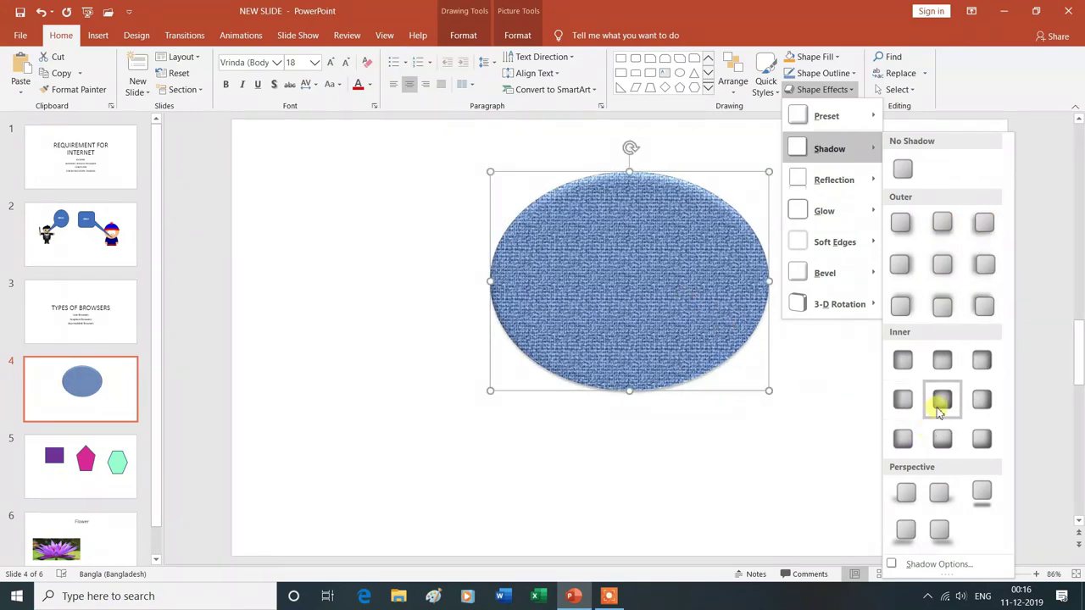
{"action": "left_click", "coordinate": [906, 401]}
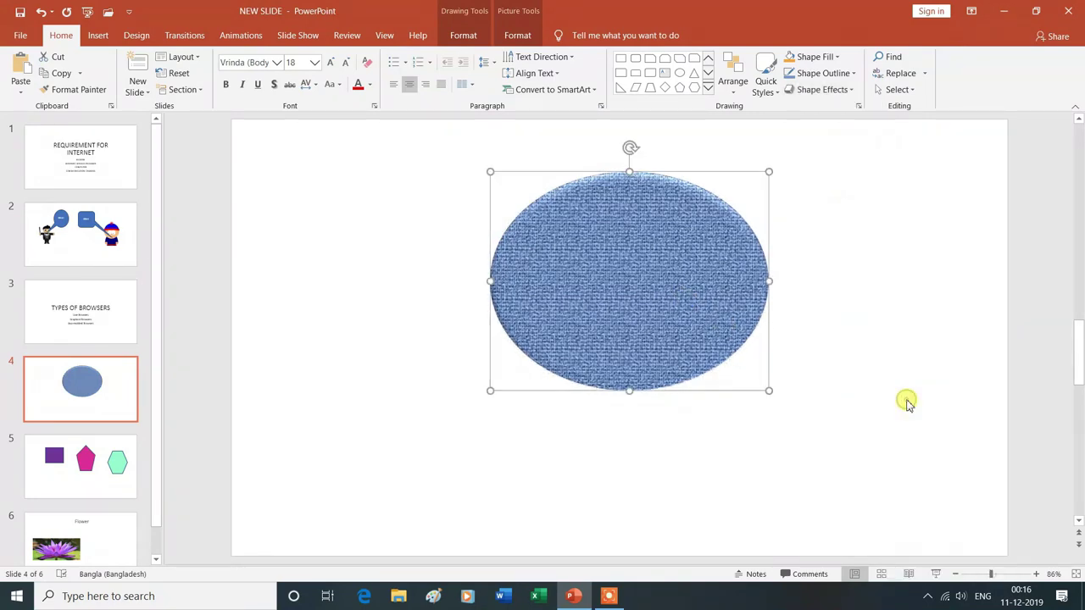
{"action": "left_click", "coordinate": [845, 91]}
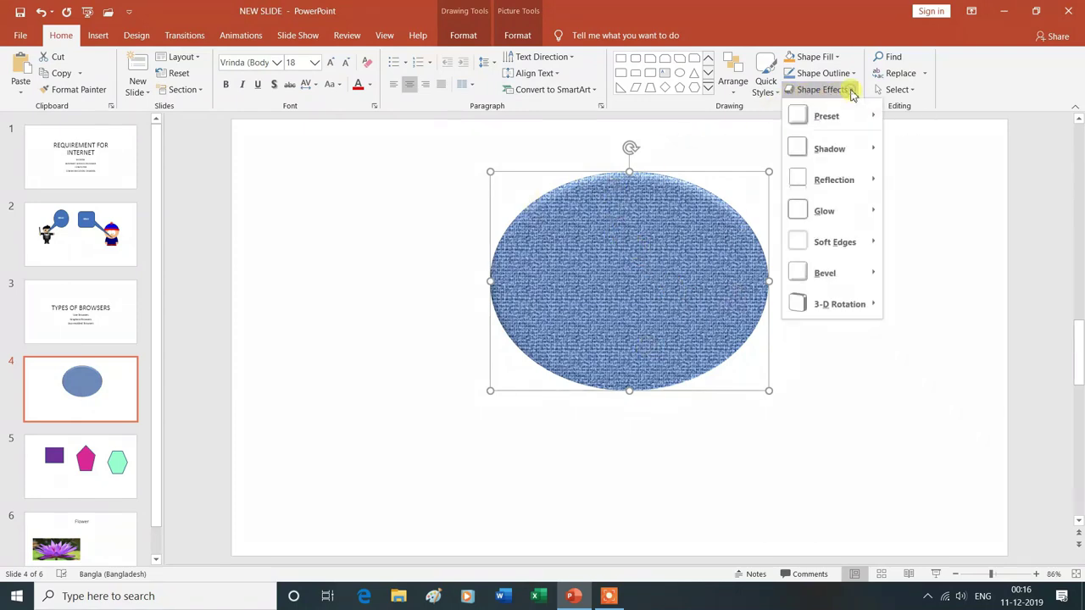
Add a half reflection beneath the ellipse and an orange glow around it.
{"action": "mouse_move", "coordinate": [853, 186]}
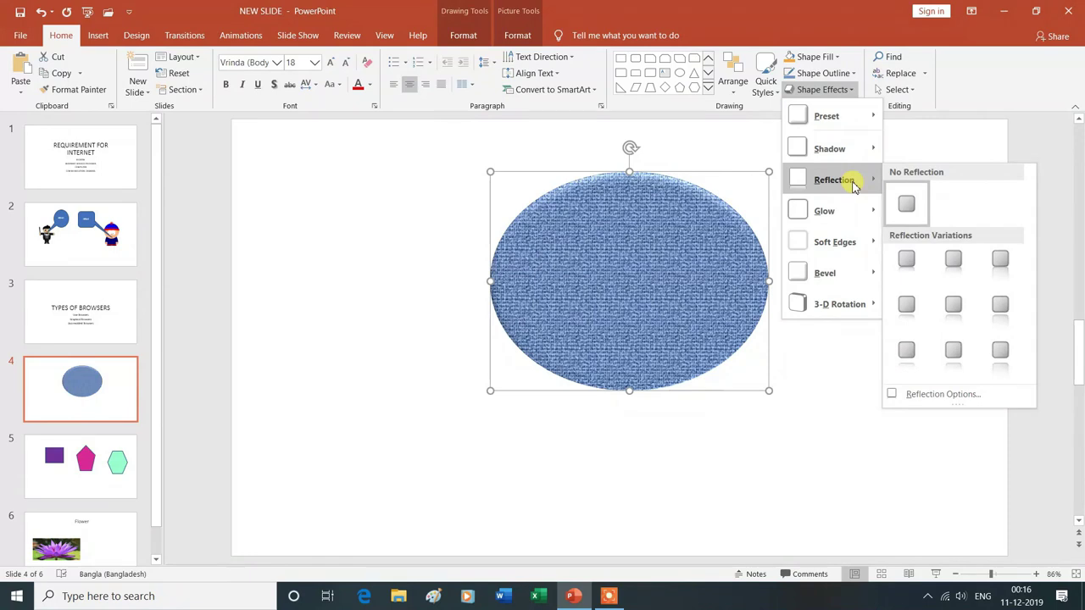
{"action": "left_click", "coordinate": [954, 307]}
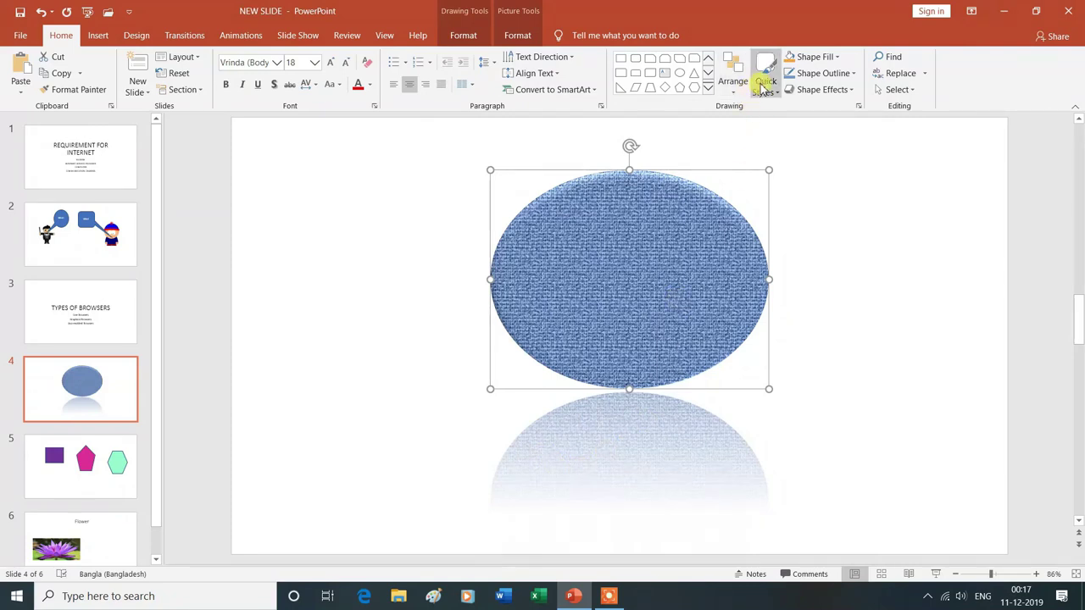
{"action": "left_click", "coordinate": [853, 93]}
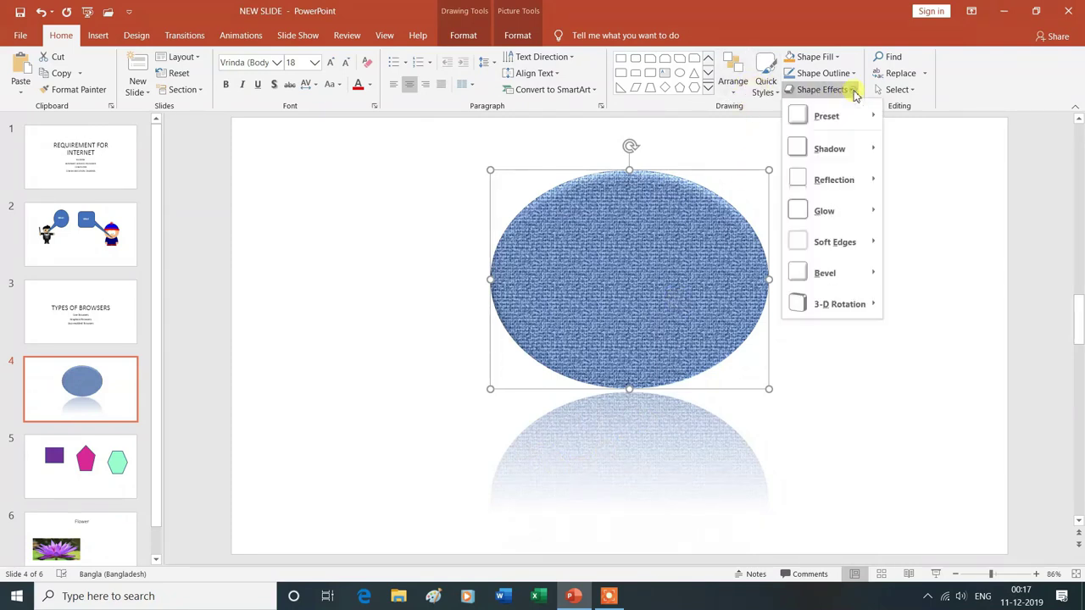
{"action": "mouse_move", "coordinate": [841, 218]}
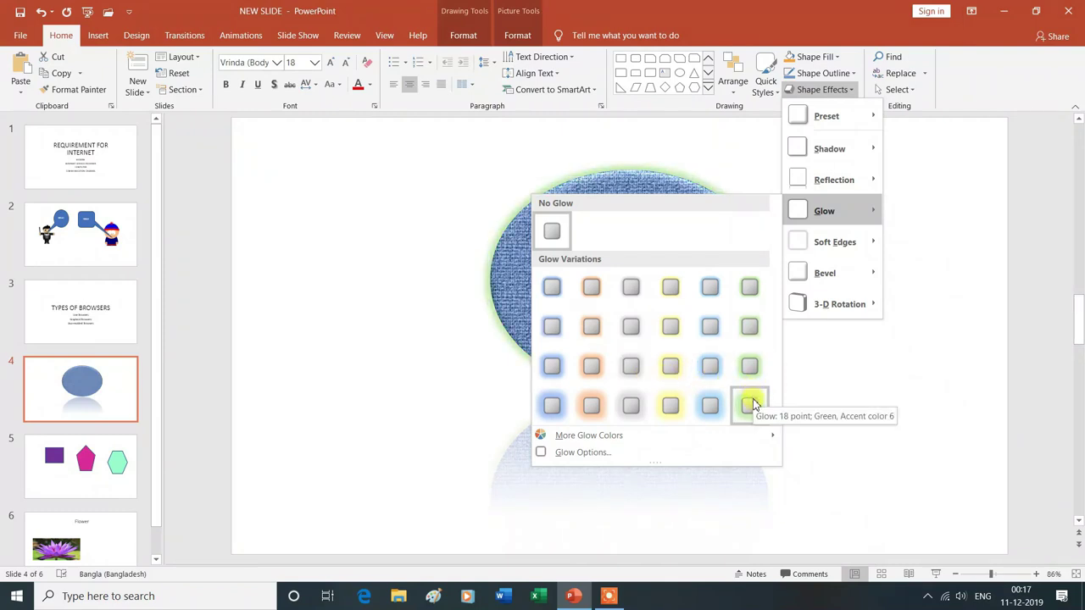
{"action": "left_click", "coordinate": [598, 410]}
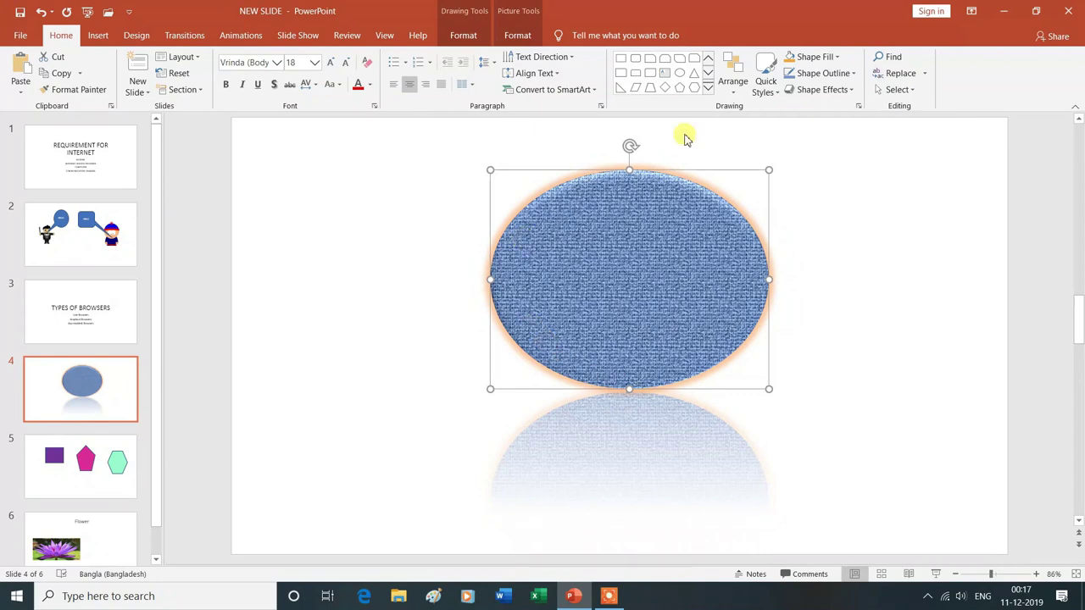
Apply a bevel to the ellipse's edge.
{"action": "left_click", "coordinate": [854, 92]}
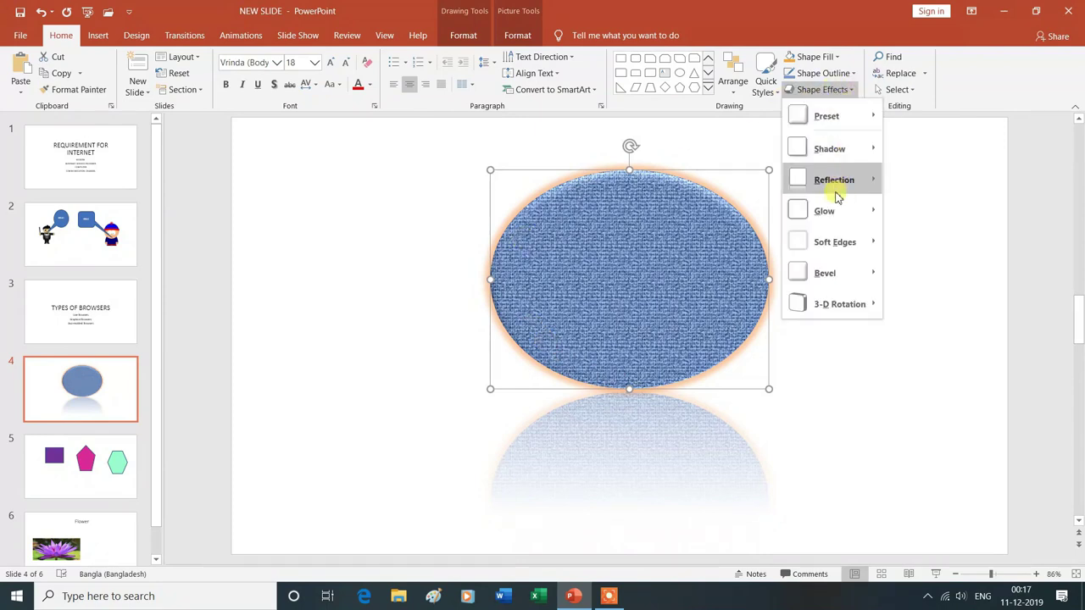
{"action": "mouse_move", "coordinate": [843, 248]}
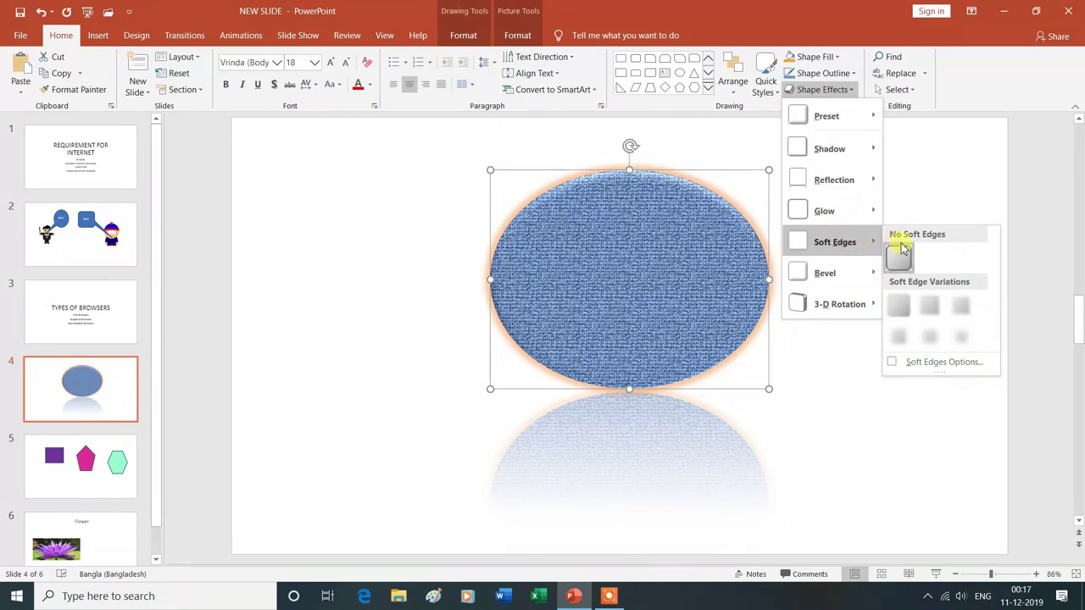
{"action": "mouse_move", "coordinate": [846, 278]}
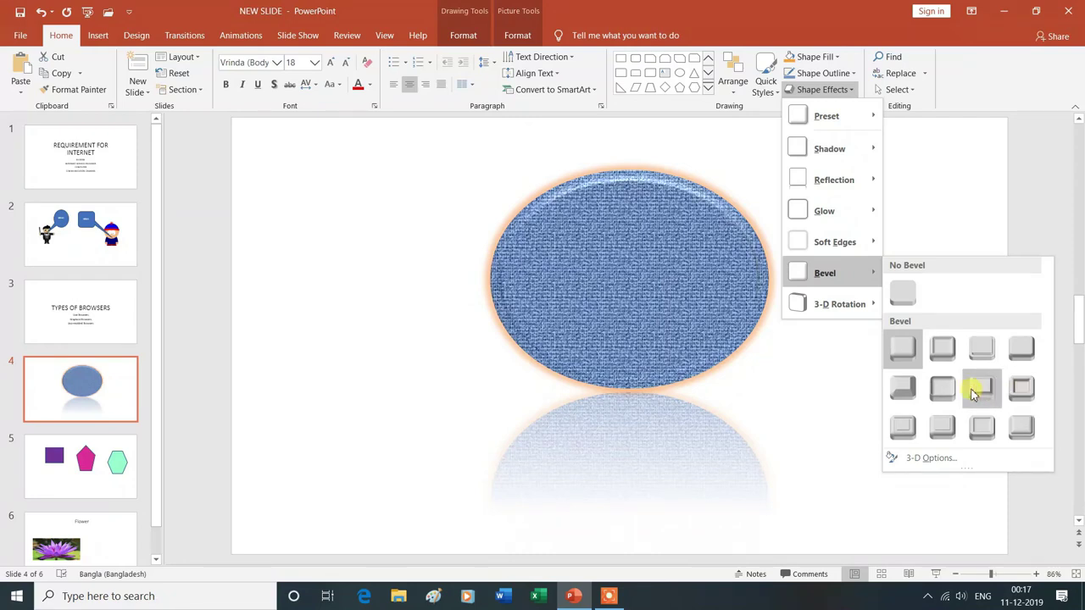
{"action": "left_click", "coordinate": [903, 388]}
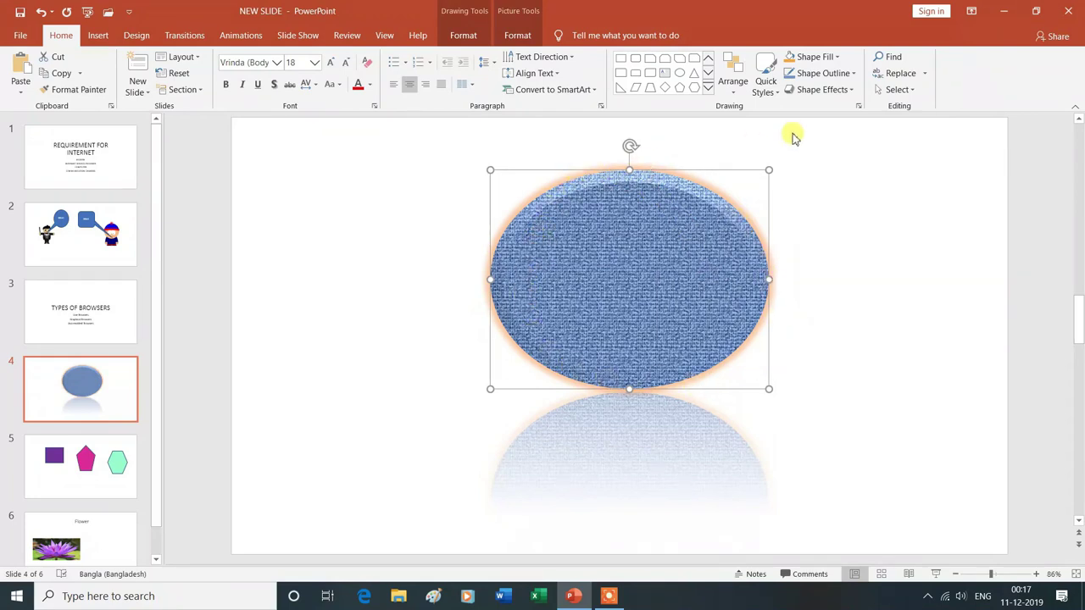
Tilt the denim ellipse with the Isometric: Right Up 3-D rotation, diagonally above its reflection.
{"action": "left_click", "coordinate": [853, 92]}
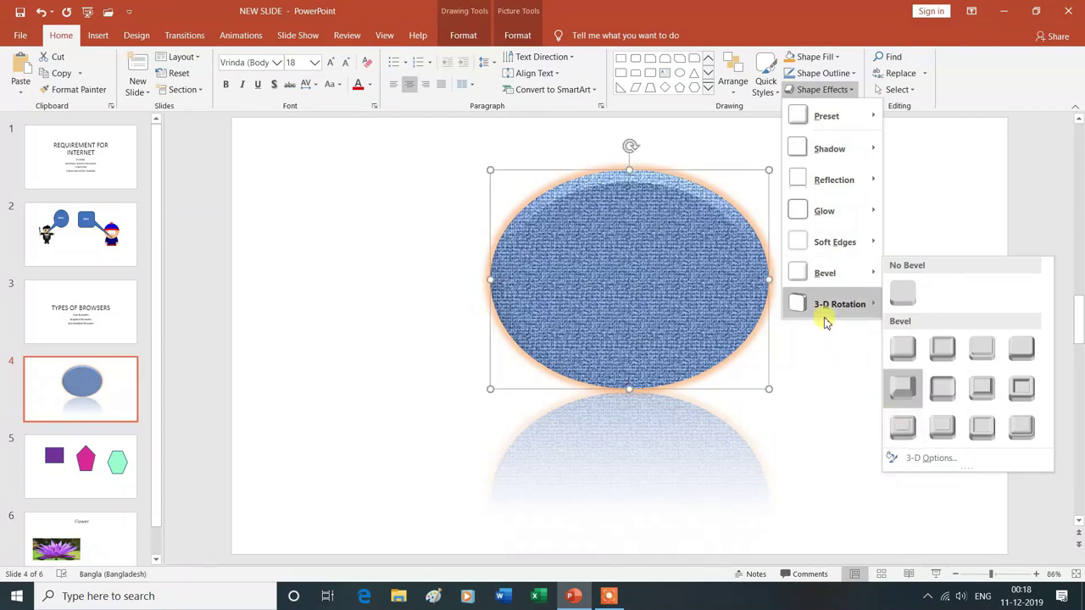
{"action": "mouse_move", "coordinate": [825, 316]}
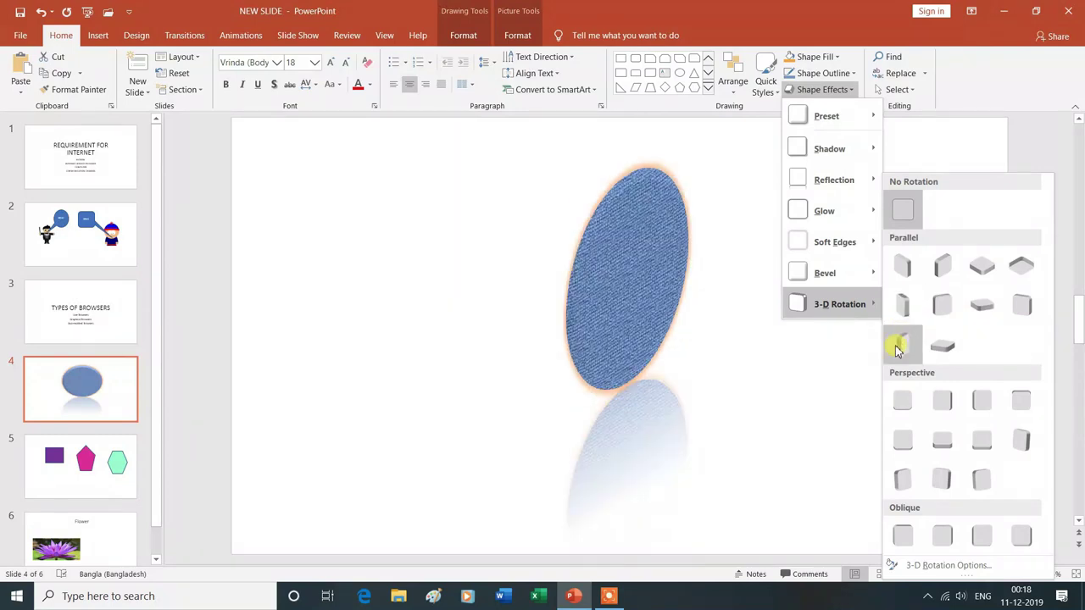
{"action": "left_click", "coordinate": [942, 268]}
{"action": "left_click", "coordinate": [700, 247]}
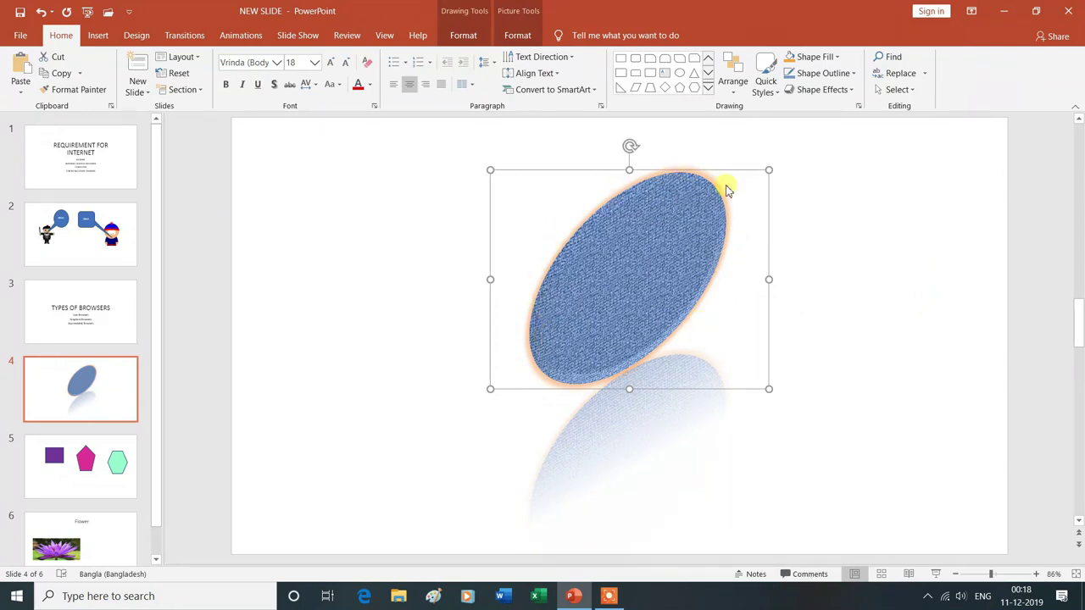